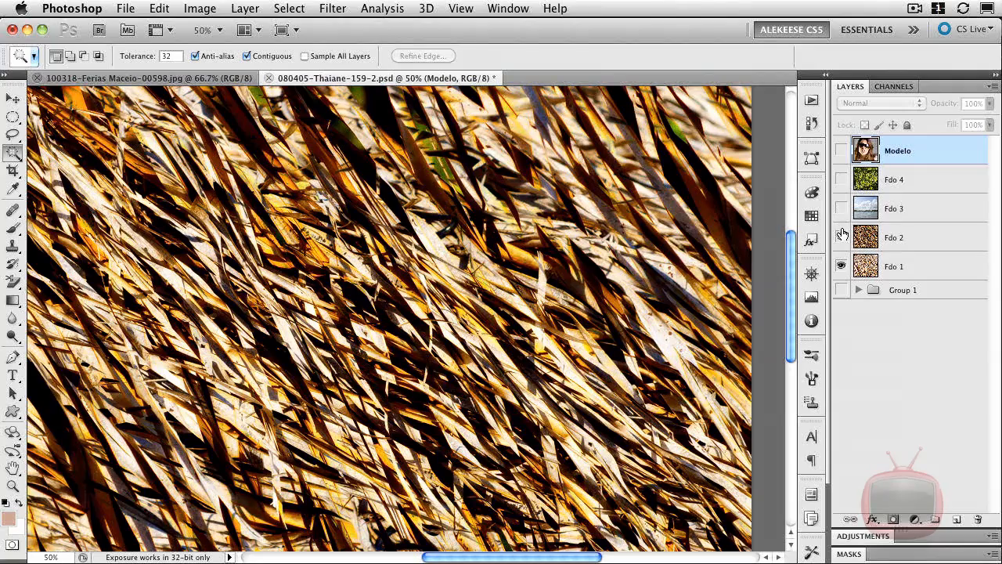
- Hide the Fdo 2 layer and show the Fdo 3 and Modelo layers
{"action": "left_click", "coordinate": [842, 237]}
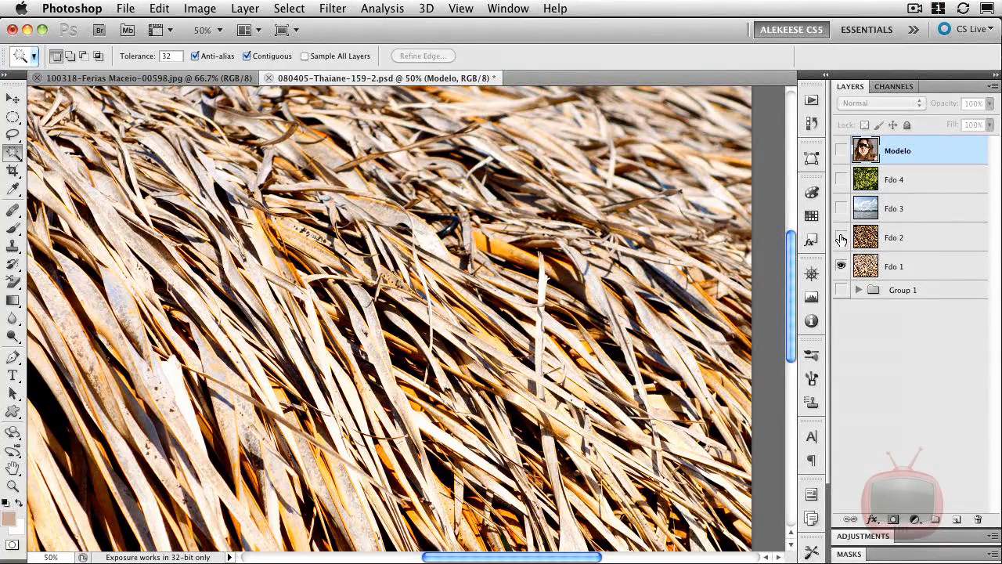
{"action": "left_click", "coordinate": [842, 209]}
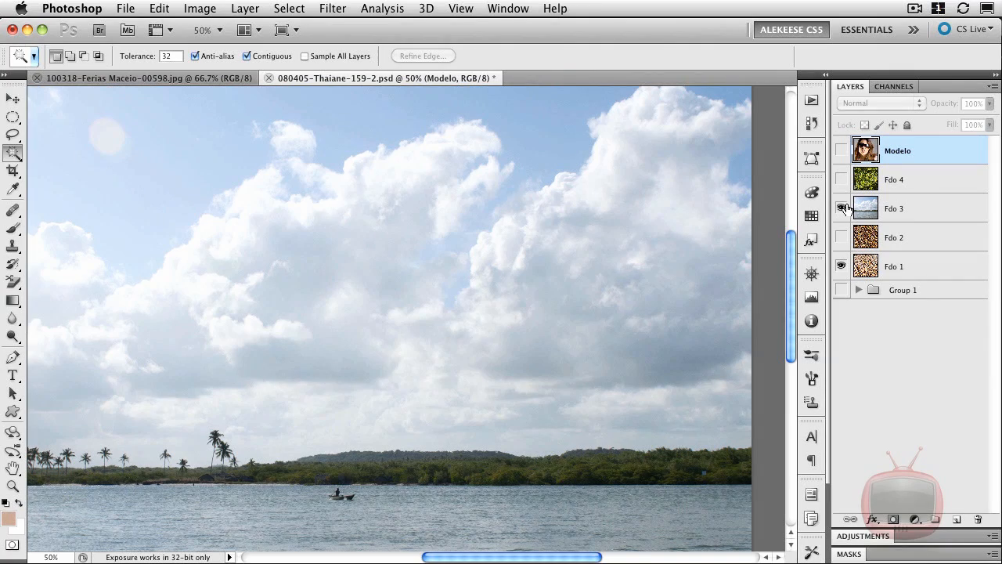
{"action": "left_click", "coordinate": [842, 150]}
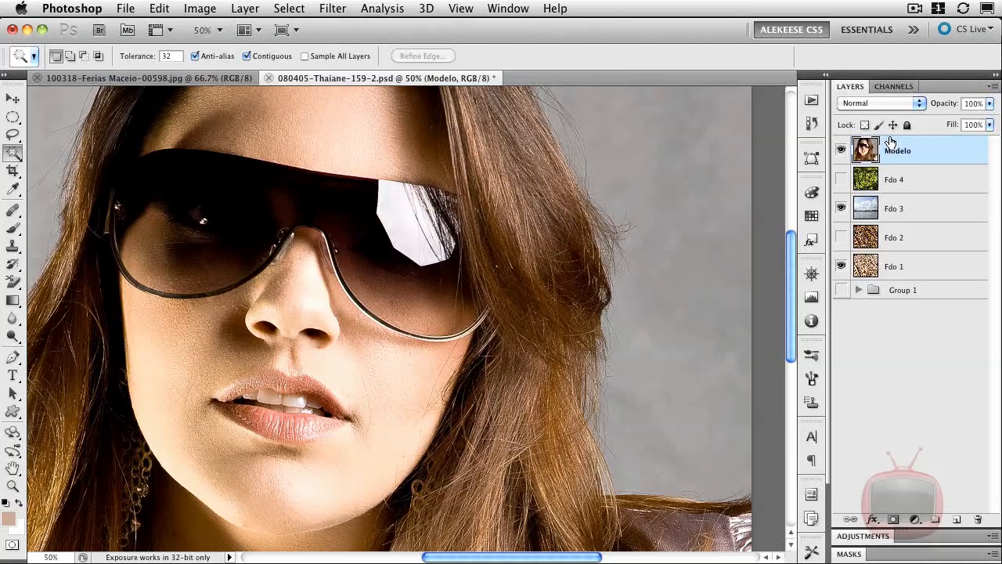
{"action": "key", "text": "super+minus"}
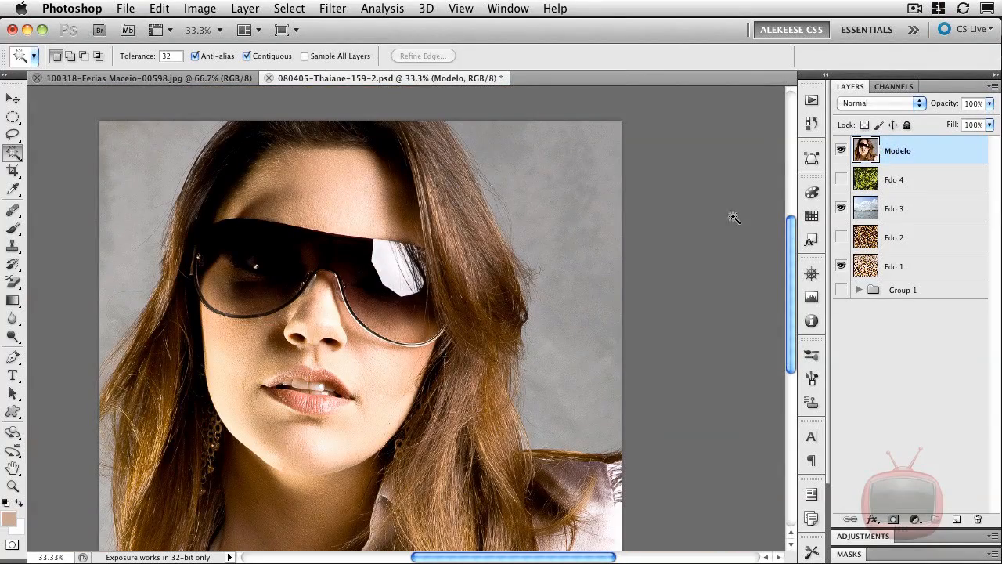
{"action": "left_click_drag", "start_coordinate": [540, 249], "coordinate": [559, 209]}
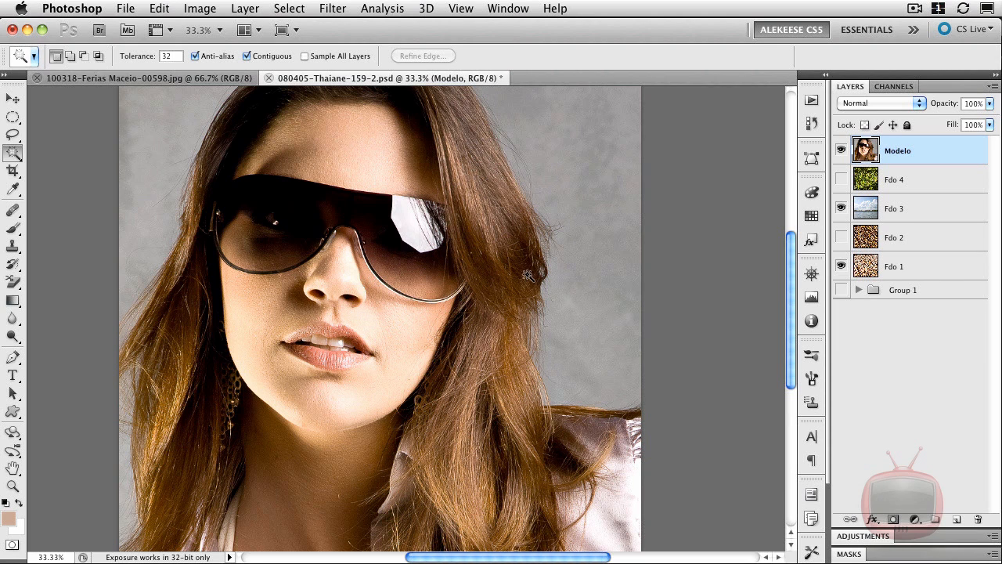
- Select the grey studio background on both sides of the model with the Magic Wand, including the small gaps beside her hair
{"action": "left_click", "coordinate": [12, 152]}
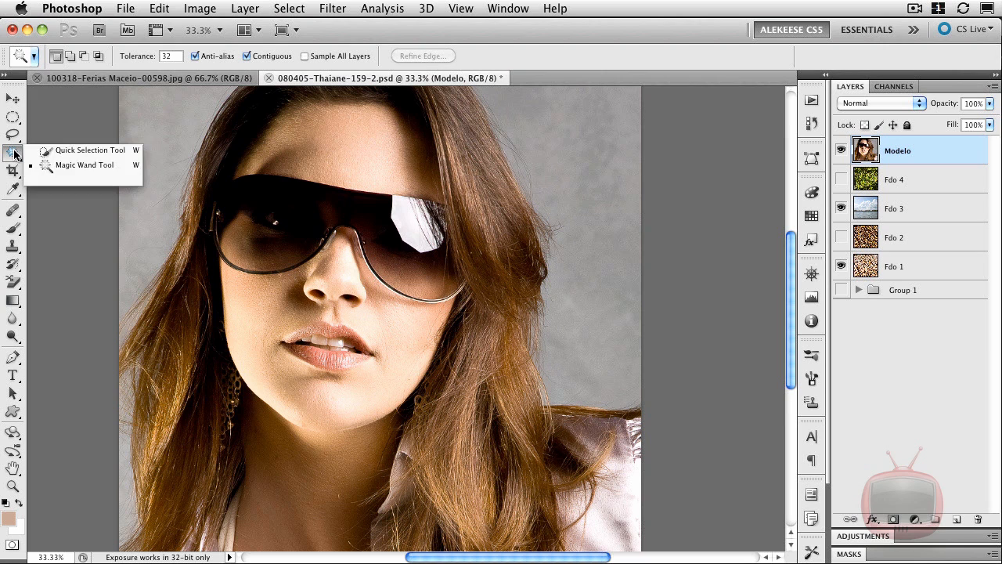
{"action": "left_click", "coordinate": [70, 165]}
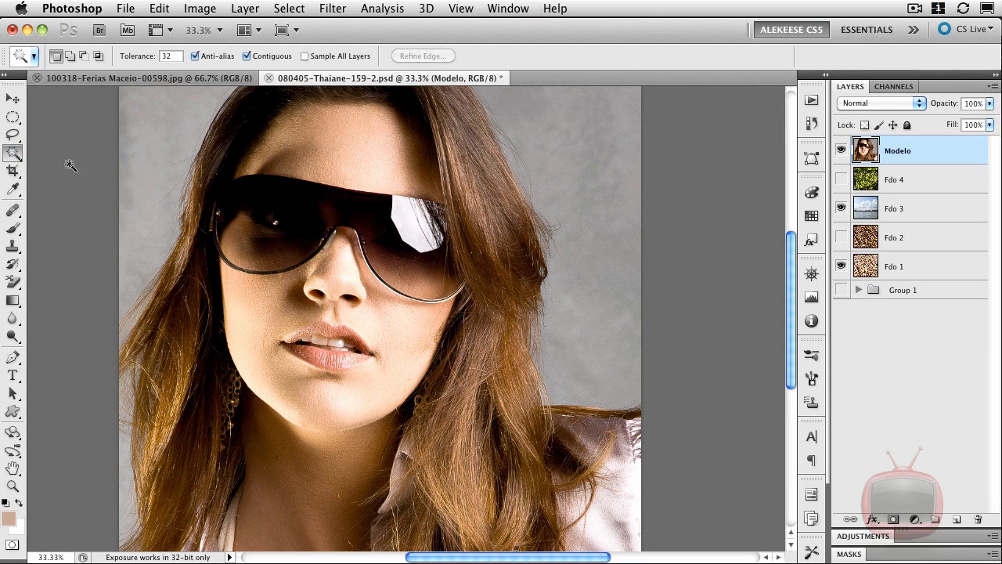
{"action": "left_click", "coordinate": [156, 137]}
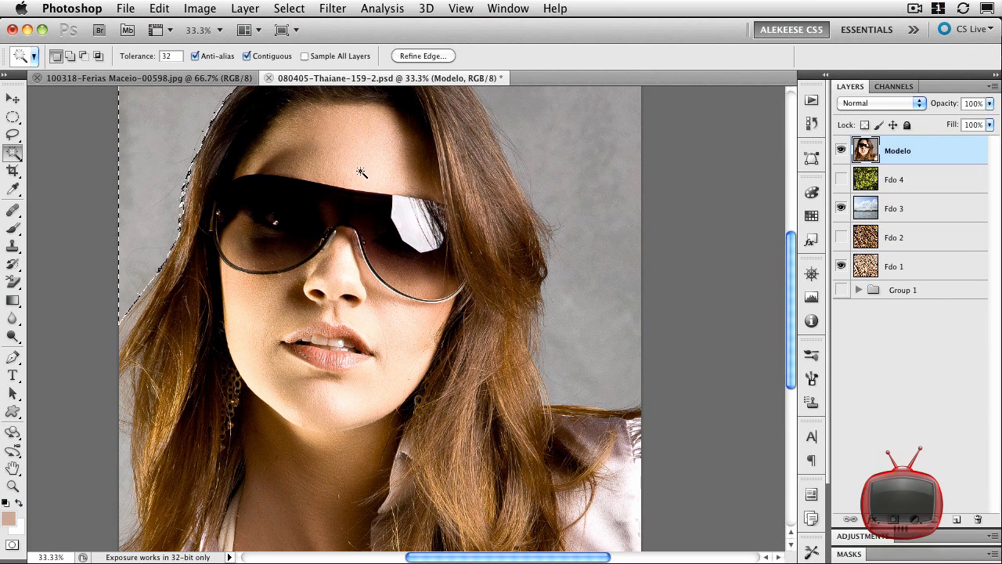
{"action": "left_click", "coordinate": [607, 137], "text": "shift"}
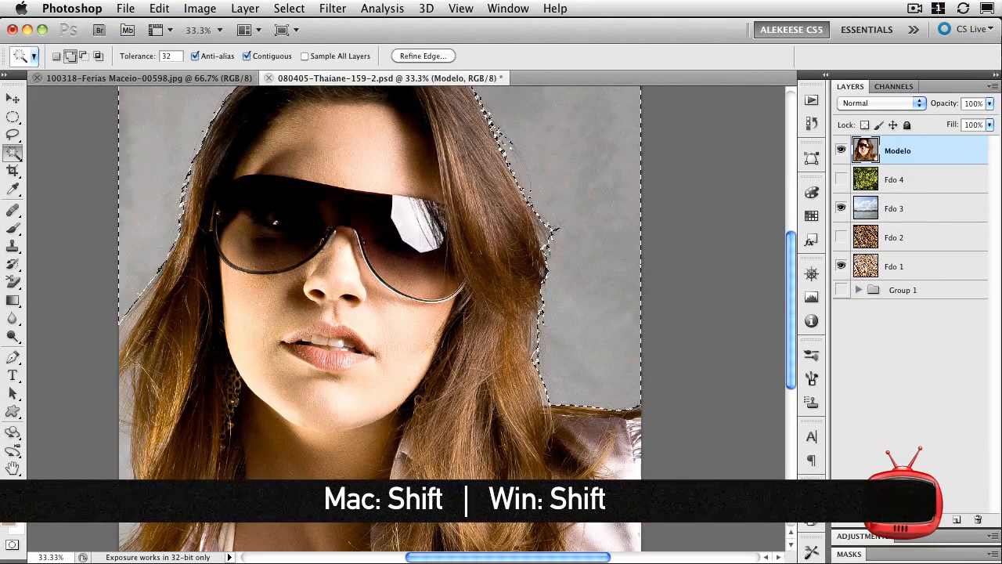
{"action": "left_click", "coordinate": [124, 464], "text": "shift"}
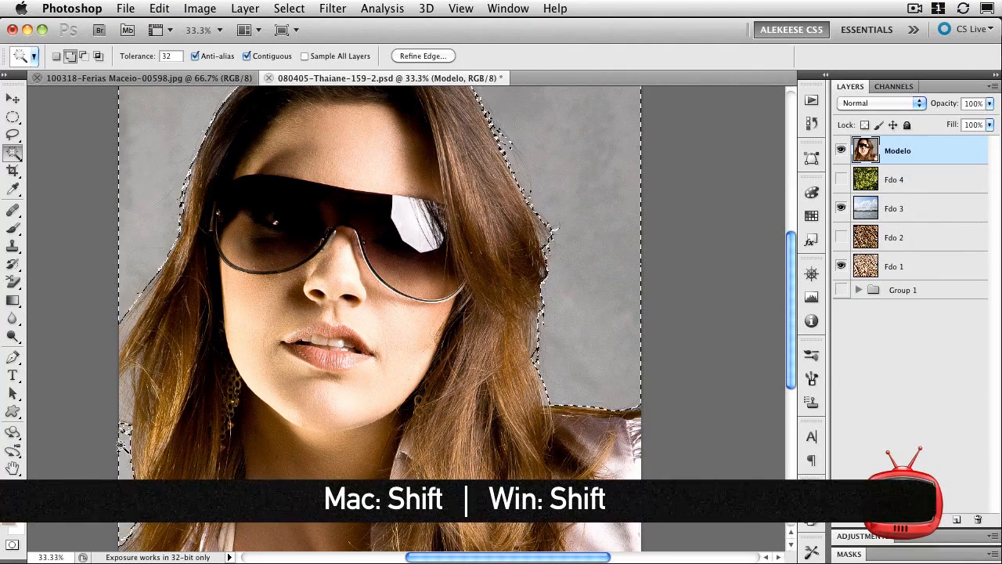
{"action": "left_click", "coordinate": [122, 400], "text": "shift"}
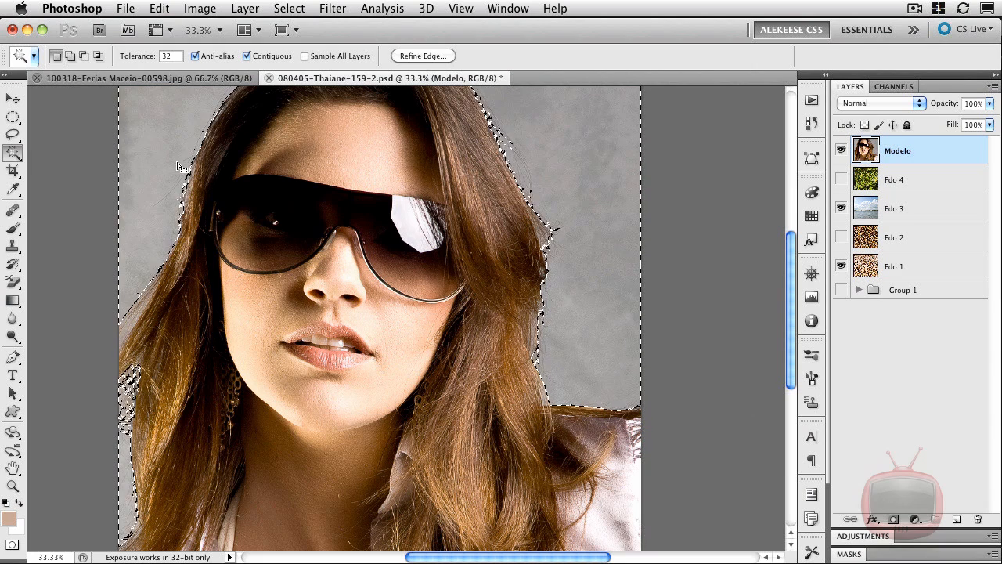
- Invert the selection to cover the model and open Refine Edge with the On White view
{"action": "left_click", "coordinate": [291, 9]}
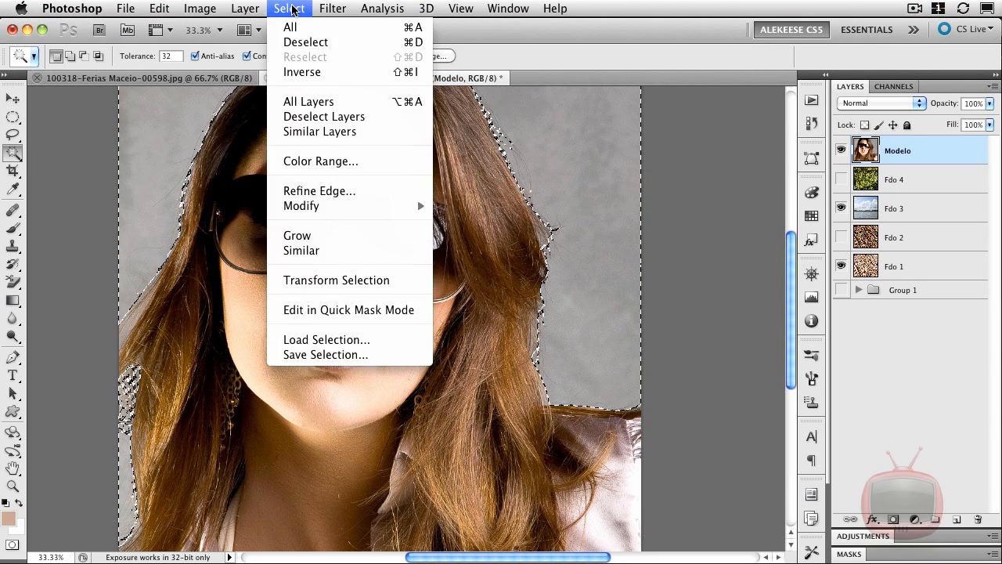
{"action": "left_click", "coordinate": [304, 72]}
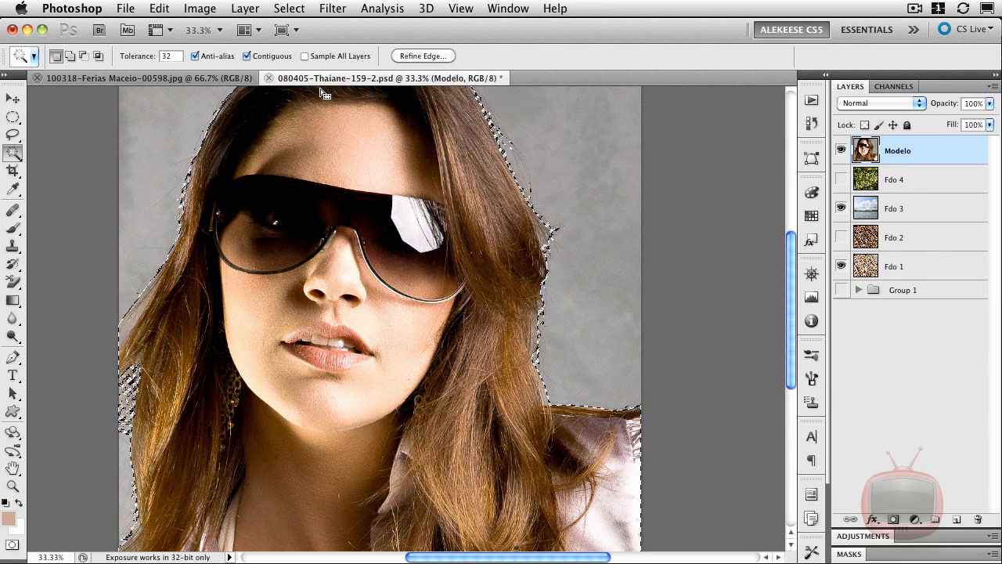
{"action": "left_click", "coordinate": [427, 57]}
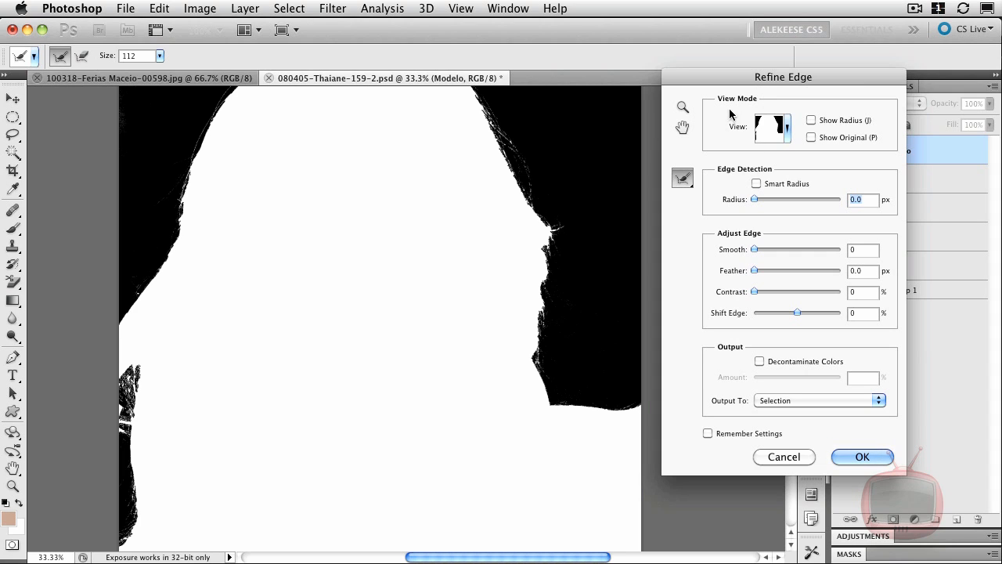
{"action": "left_click", "coordinate": [787, 129]}
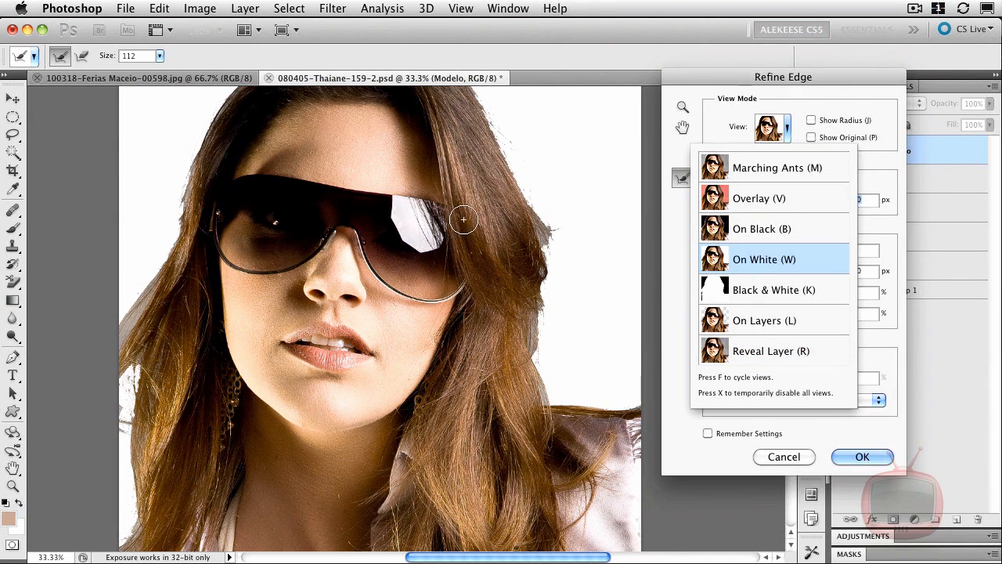
- Brush with the Refine Radius tool along the hair edge beside the sunglasses' bright reflection, down towards the shoulder
{"action": "left_click", "coordinate": [542, 221]}
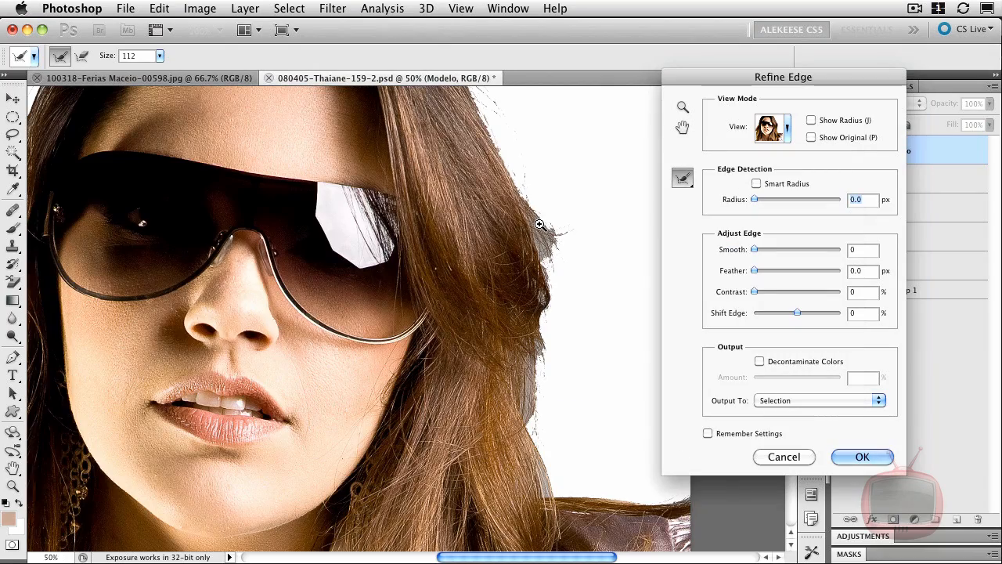
{"action": "left_click_drag", "start_coordinate": [545, 182], "coordinate": [455, 258]}
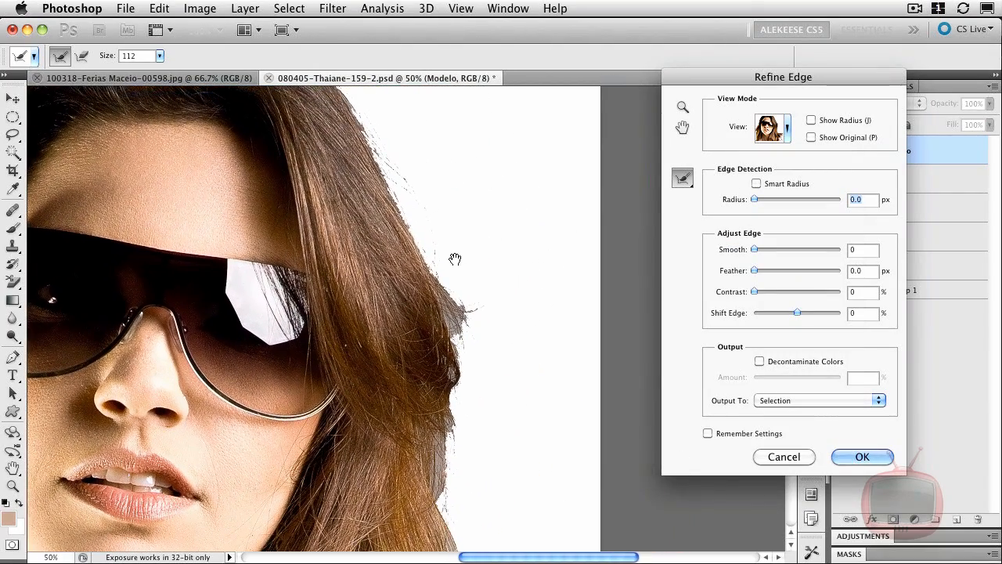
{"action": "left_click_drag", "start_coordinate": [457, 203], "coordinate": [462, 223]}
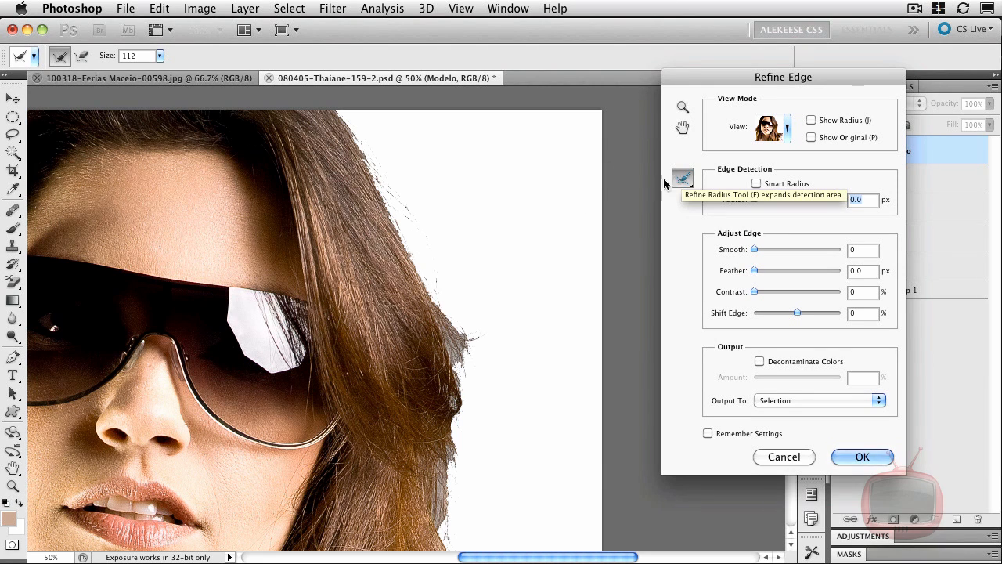
{"action": "mouse_move", "coordinate": [407, 129]}
{"action": "left_mouse_down"}
{"action": "mouse_move", "coordinate": [334, 107]}
{"action": "mouse_move", "coordinate": [437, 240]}
{"action": "mouse_move", "coordinate": [474, 316]}
{"action": "mouse_move", "coordinate": [422, 268]}
{"action": "mouse_move", "coordinate": [376, 181]}
{"action": "mouse_move", "coordinate": [487, 346]}
{"action": "mouse_move", "coordinate": [386, 156]}
{"action": "mouse_move", "coordinate": [420, 201]}
{"action": "left_mouse_up"}
{"action": "mouse_move", "coordinate": [454, 317]}
{"action": "left_mouse_down"}
{"action": "mouse_move", "coordinate": [473, 385]}
{"action": "mouse_move", "coordinate": [453, 401]}
{"action": "mouse_move", "coordinate": [465, 440]}
{"action": "mouse_move", "coordinate": [474, 428]}
{"action": "mouse_move", "coordinate": [449, 437]}
{"action": "mouse_move", "coordinate": [466, 489]}
{"action": "mouse_move", "coordinate": [480, 464]}
{"action": "mouse_move", "coordinate": [474, 532]}
{"action": "mouse_move", "coordinate": [483, 516]}
{"action": "mouse_move", "coordinate": [484, 546]}
{"action": "mouse_move", "coordinate": [497, 433]}
{"action": "mouse_move", "coordinate": [481, 447]}
{"action": "mouse_move", "coordinate": [472, 353]}
{"action": "left_mouse_up"}
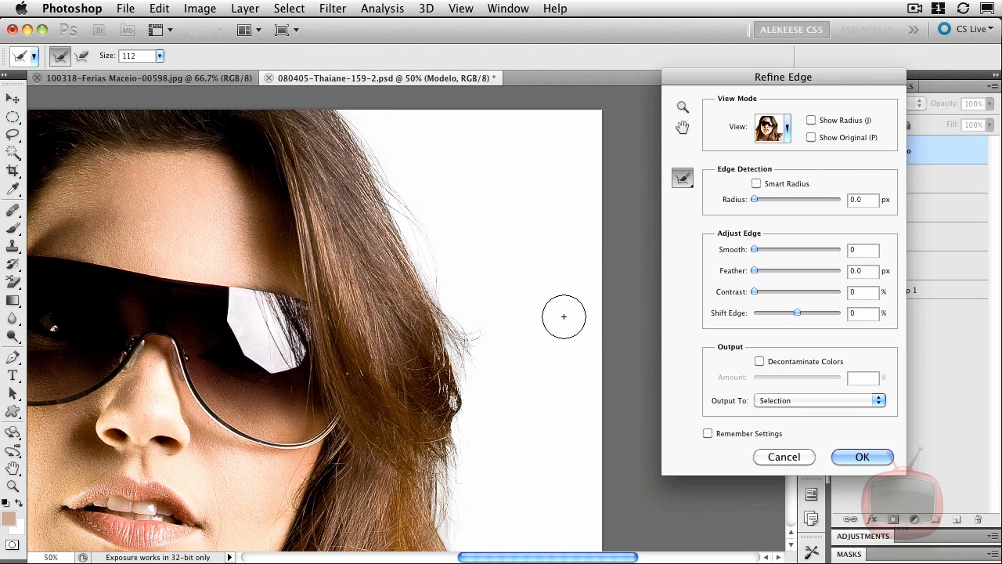
{"action": "left_click_drag", "start_coordinate": [545, 377], "coordinate": [531, 205]}
{"action": "mouse_move", "coordinate": [485, 321]}
{"action": "left_mouse_down"}
{"action": "mouse_move", "coordinate": [448, 329]}
{"action": "mouse_move", "coordinate": [443, 427]}
{"action": "mouse_move", "coordinate": [517, 415]}
{"action": "mouse_move", "coordinate": [587, 423]}
{"action": "mouse_move", "coordinate": [597, 370]}
{"action": "left_mouse_up"}
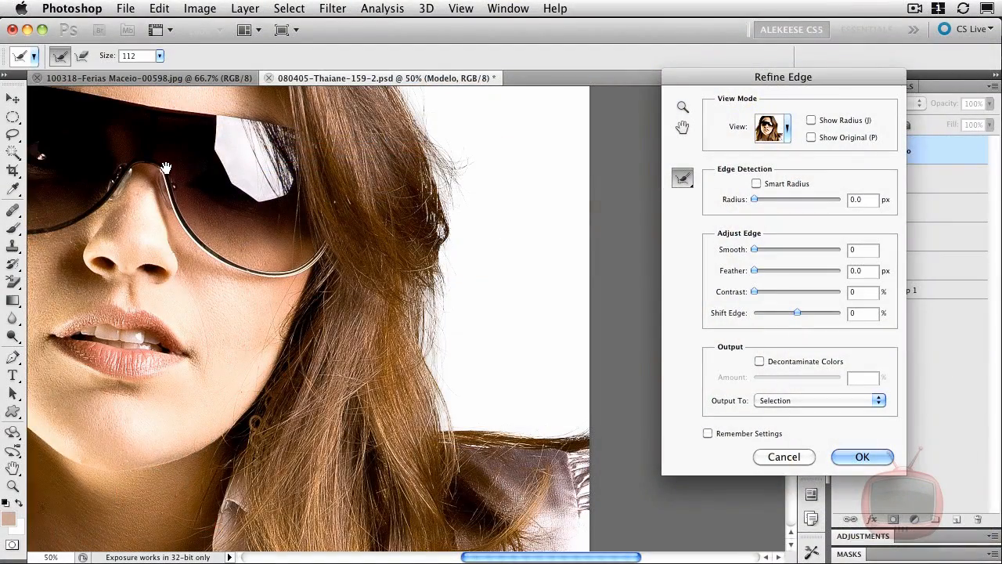
- Brush the Refine Radius tool along the hair edge on the opposite side of the face, down to the image's lower corner
{"action": "left_click_drag", "start_coordinate": [166, 169], "coordinate": [237, 259]}
{"action": "mouse_move", "coordinate": [126, 199]}
{"action": "left_mouse_down"}
{"action": "mouse_move", "coordinate": [150, 140]}
{"action": "mouse_move", "coordinate": [205, 78]}
{"action": "mouse_move", "coordinate": [137, 190]}
{"action": "mouse_move", "coordinate": [100, 295]}
{"action": "mouse_move", "coordinate": [77, 426]}
{"action": "mouse_move", "coordinate": [66, 351]}
{"action": "mouse_move", "coordinate": [120, 155]}
{"action": "mouse_move", "coordinate": [125, 125]}
{"action": "left_mouse_up"}
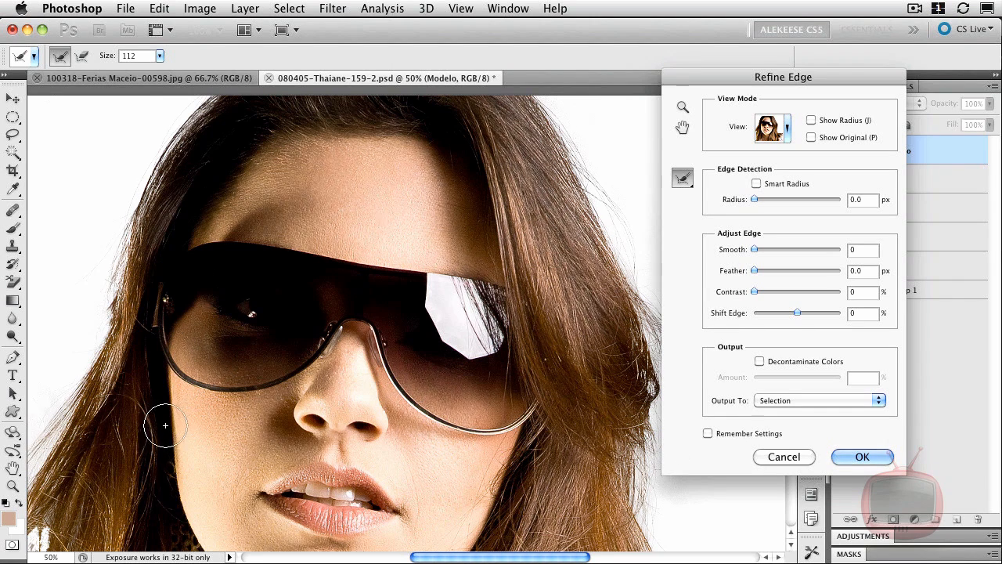
{"action": "key", "text": "super+minus"}
{"action": "scroll", "coordinate": [218, 400], "scroll_direction": "down", "scroll_amount": 5}
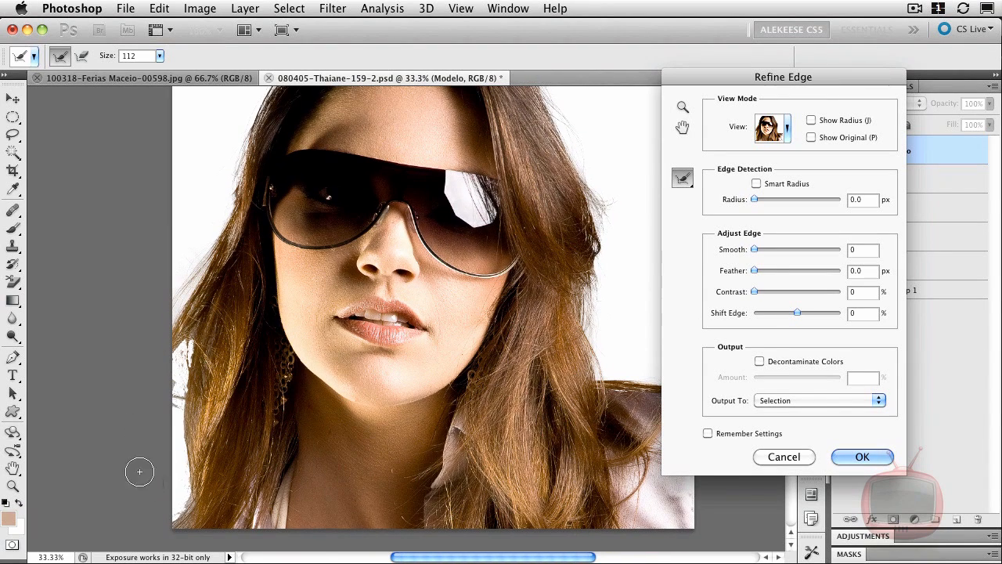
{"action": "mouse_move", "coordinate": [180, 482]}
{"action": "left_mouse_down"}
{"action": "mouse_move", "coordinate": [170, 388]}
{"action": "mouse_move", "coordinate": [184, 351]}
{"action": "left_mouse_up"}
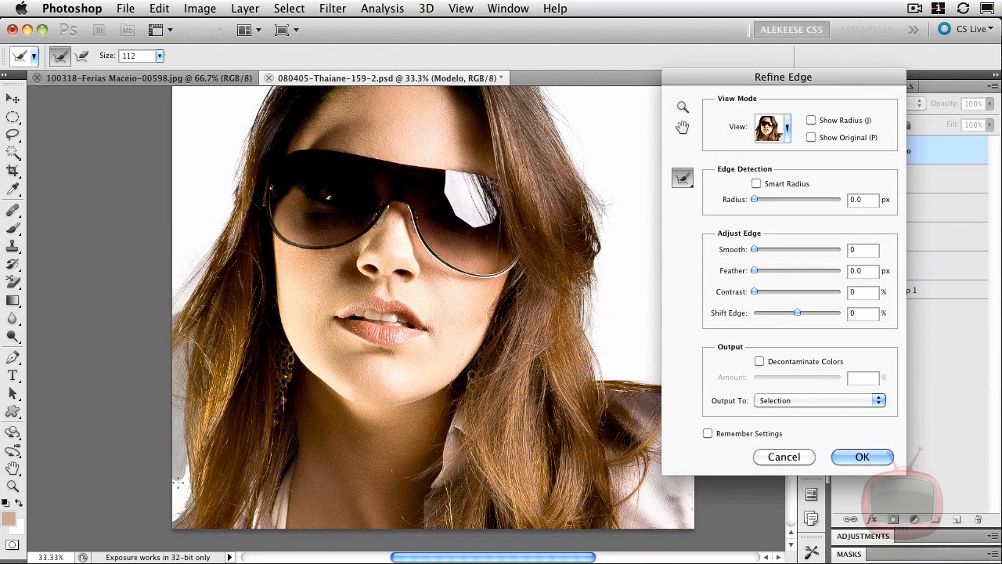
{"action": "left_click_drag", "start_coordinate": [178, 456], "coordinate": [180, 518]}
{"action": "left_click_drag", "start_coordinate": [192, 336], "coordinate": [183, 242]}
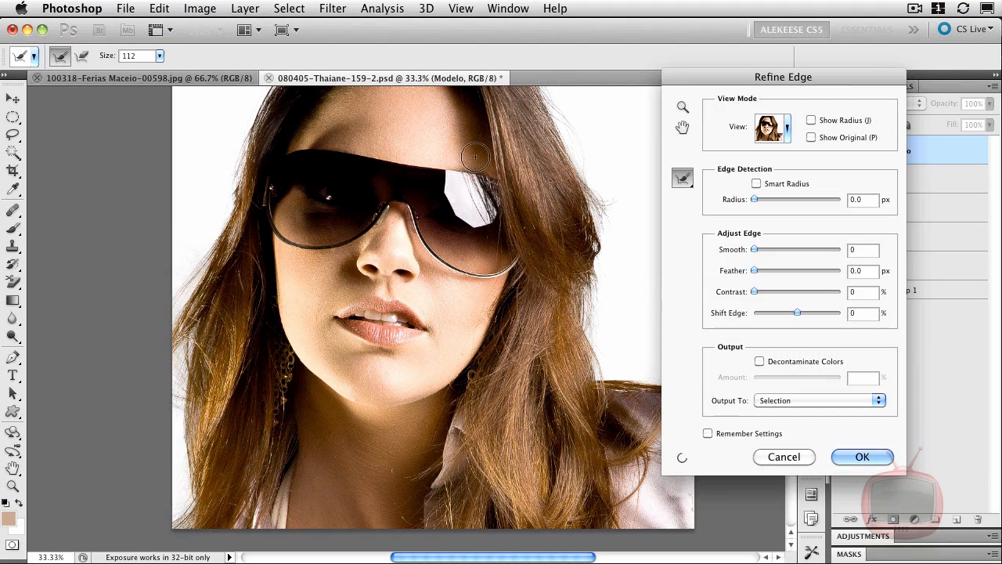
- Examine the refined hair edge in the Black & White view and compare it with the original selection
{"action": "mouse_move", "coordinate": [452, 180]}
{"action": "left_mouse_down"}
{"action": "mouse_move", "coordinate": [423, 182]}
{"action": "mouse_move", "coordinate": [363, 217]}
{"action": "mouse_move", "coordinate": [347, 174]}
{"action": "left_mouse_up"}
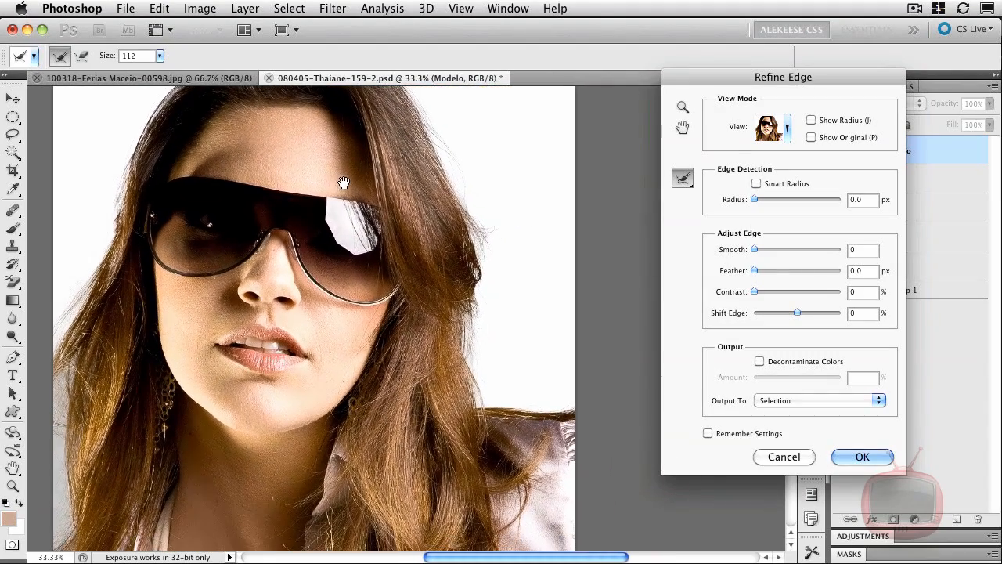
{"action": "key", "text": "super+plus"}
{"action": "left_click_drag", "start_coordinate": [409, 185], "coordinate": [426, 206]}
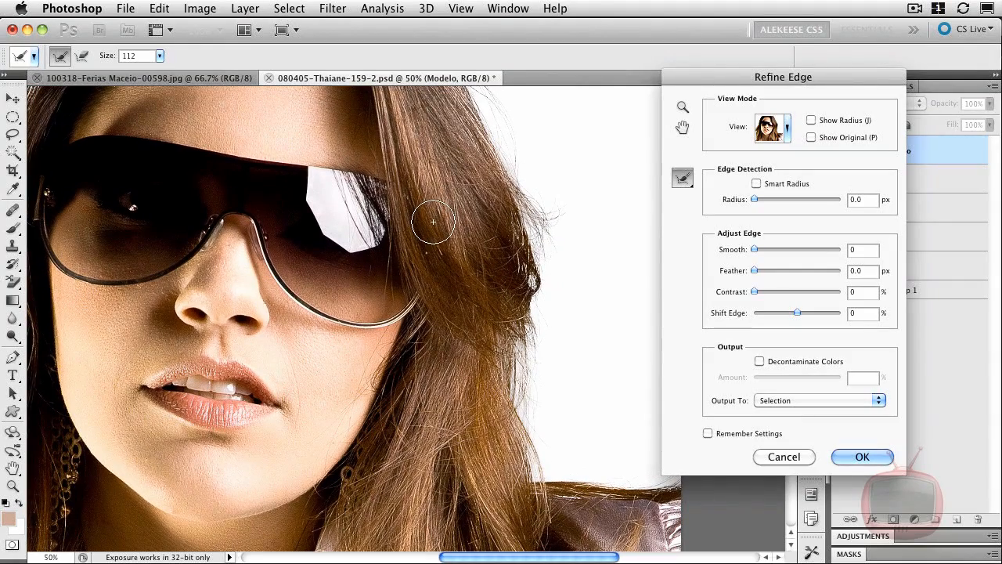
{"action": "left_click", "coordinate": [787, 129]}
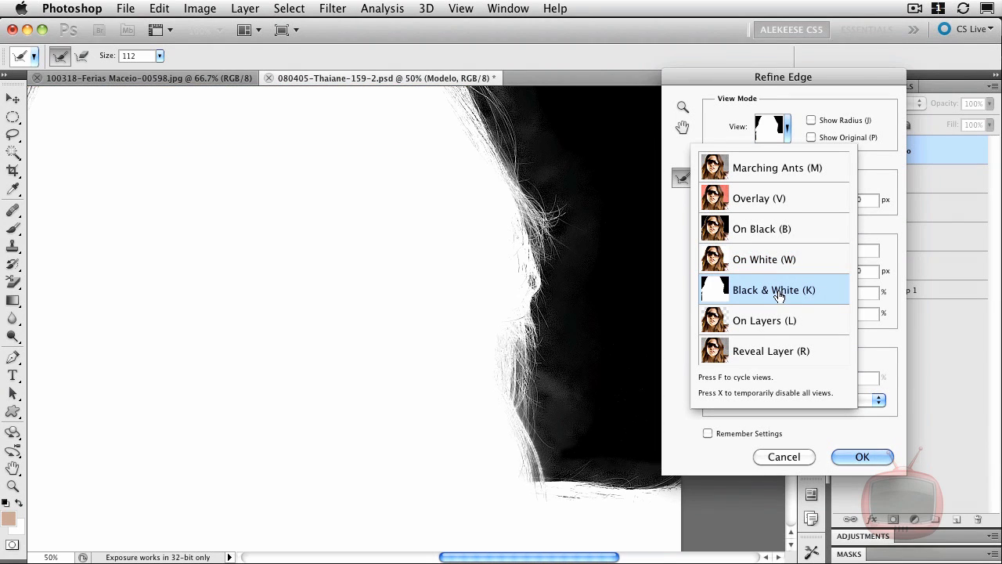
{"action": "left_click_drag", "start_coordinate": [601, 208], "coordinate": [586, 253]}
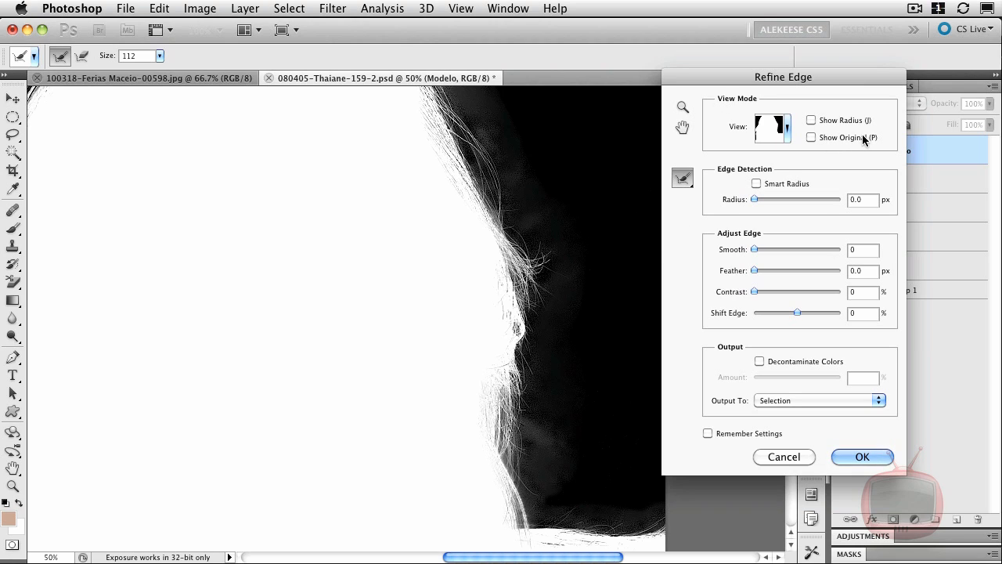
{"action": "left_click", "coordinate": [812, 138]}
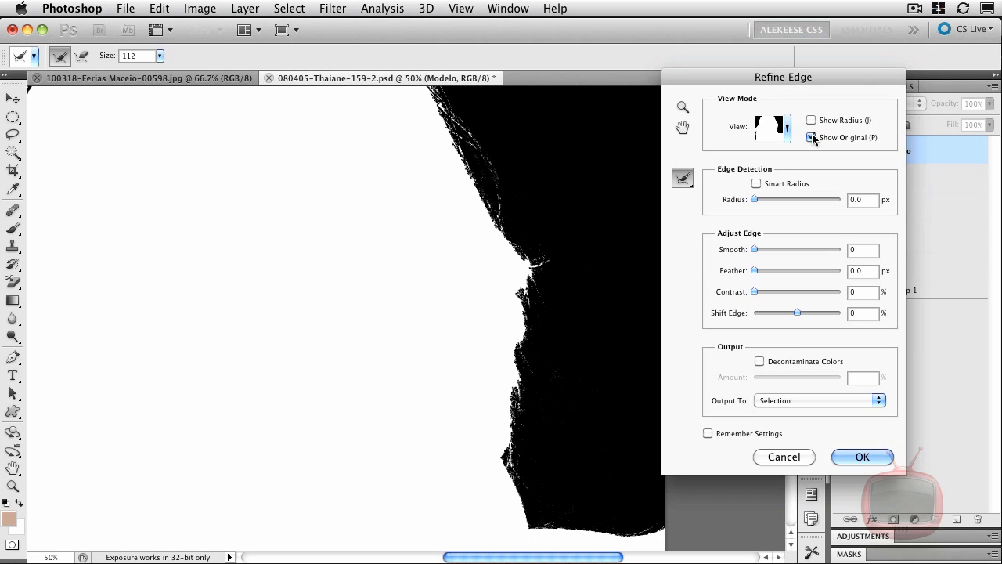
{"action": "left_click", "coordinate": [812, 138]}
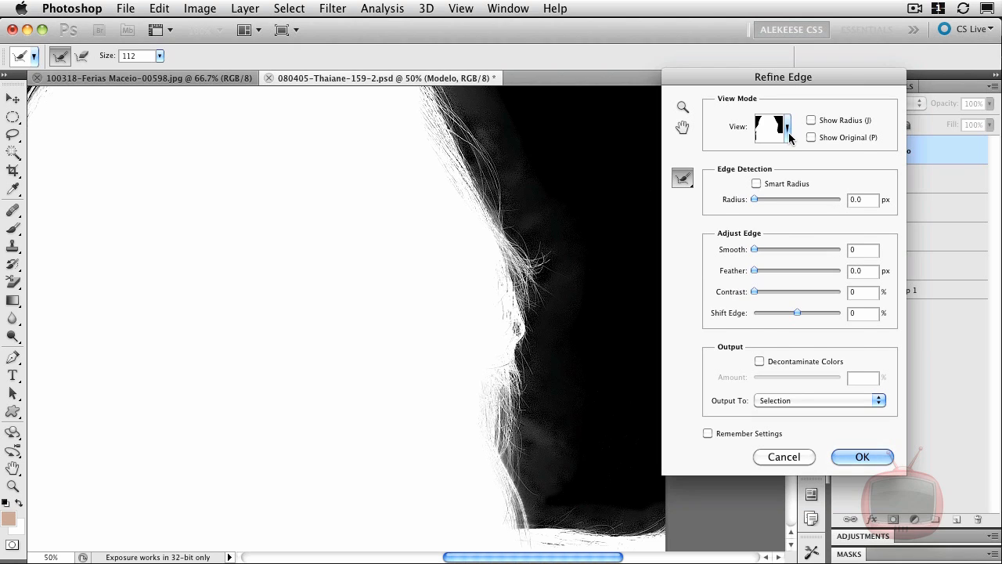
- Preview the cutout with the On Layers view and set the Refine Edge output to Layer Mask
{"action": "left_click", "coordinate": [788, 127]}
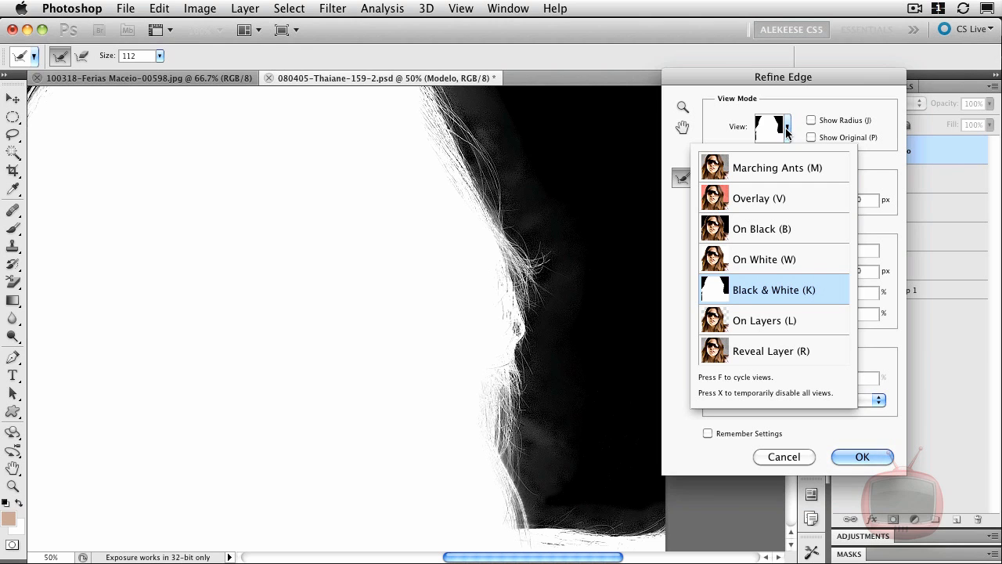
{"action": "left_click", "coordinate": [813, 325]}
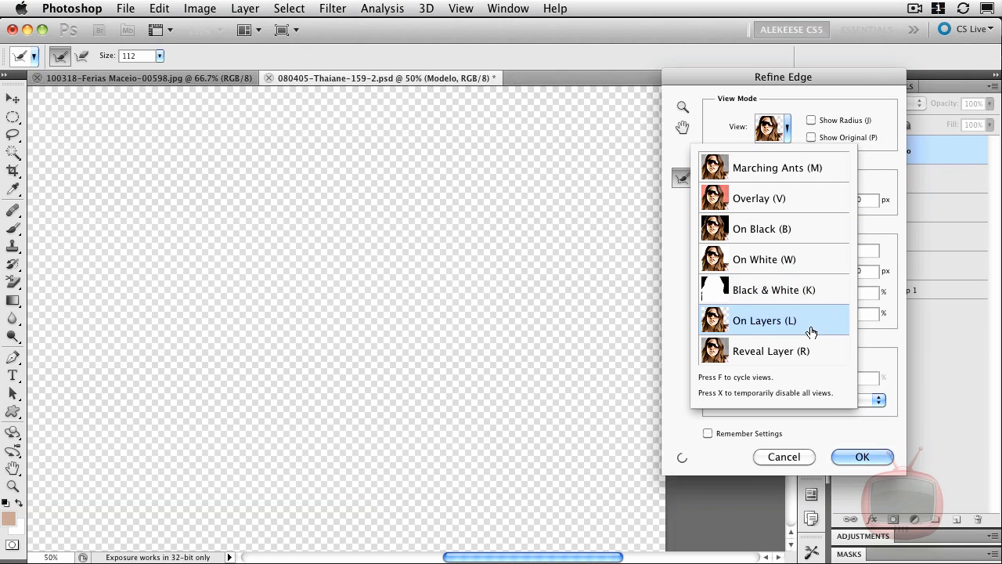
{"action": "left_click", "coordinate": [888, 331]}
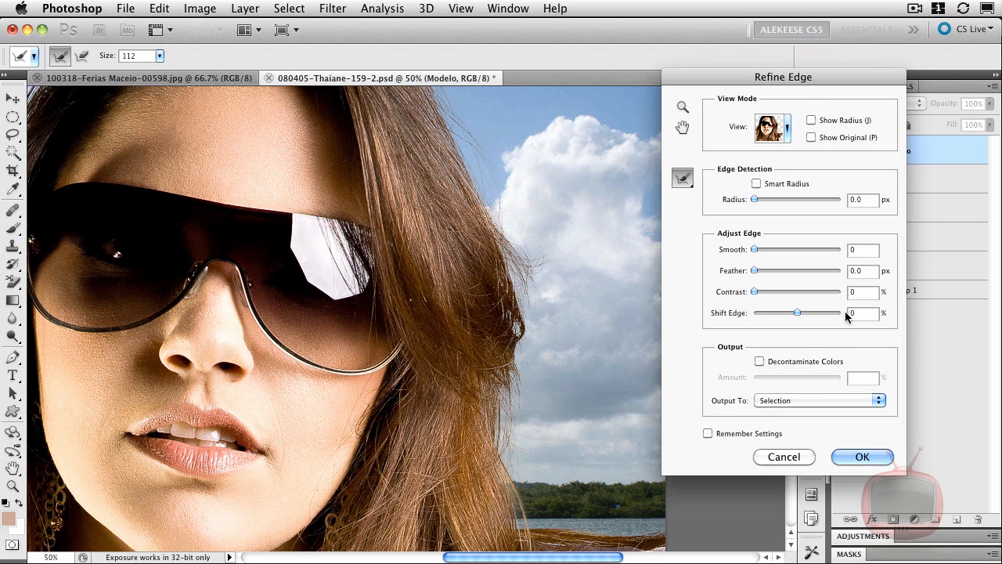
{"action": "left_click", "coordinate": [815, 402]}
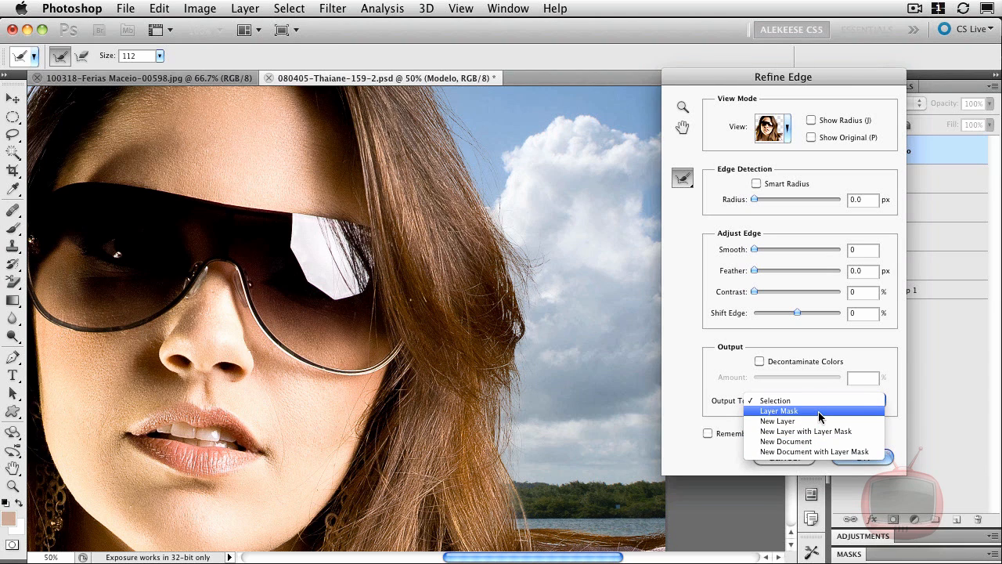
{"action": "left_click", "coordinate": [814, 415]}
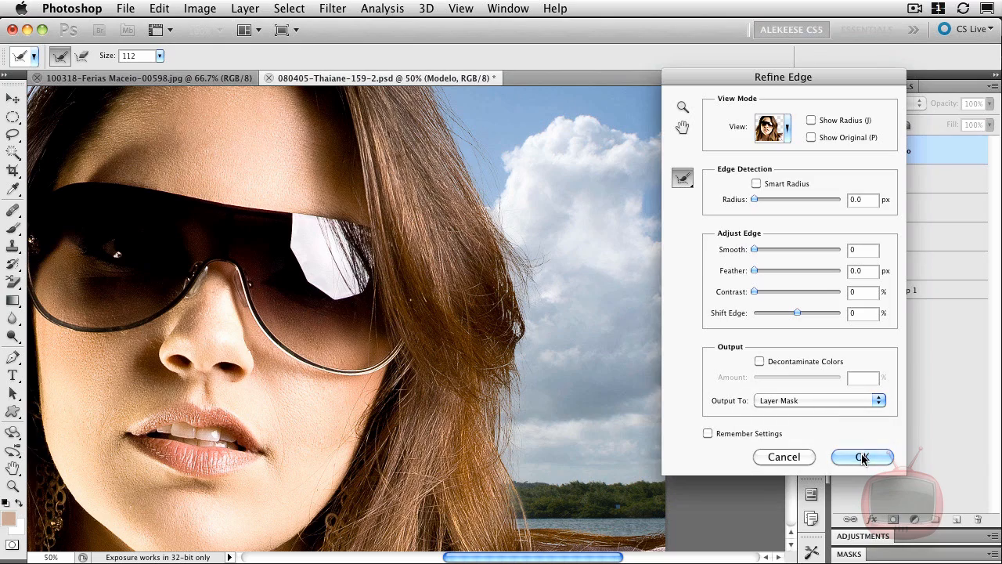
- Apply the Refine Edge result as a layer mask on the Modelo layer and show the Fdo 1 background behind her
{"action": "left_click_drag", "start_coordinate": [852, 79], "coordinate": [751, 101]}
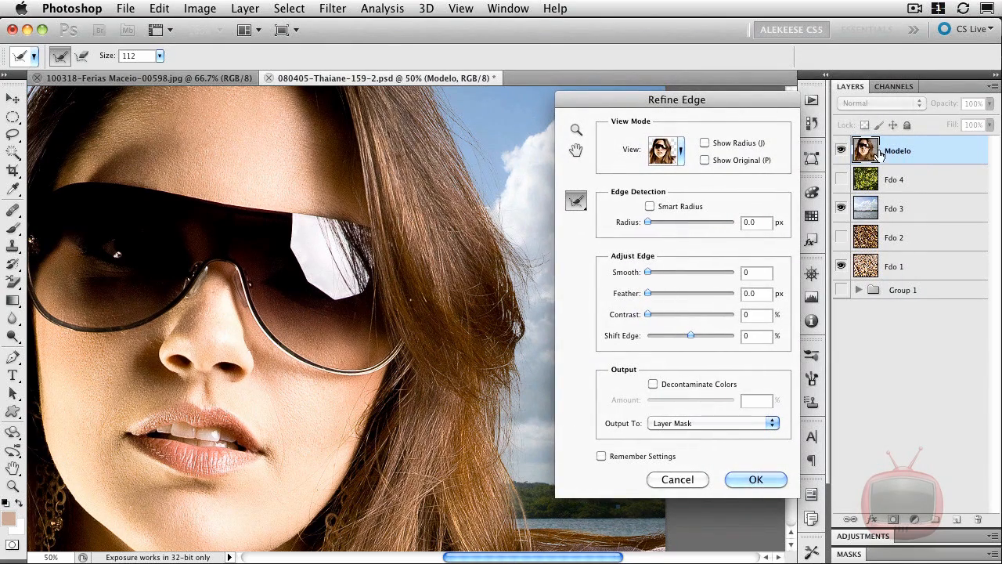
{"action": "left_click", "coordinate": [778, 479]}
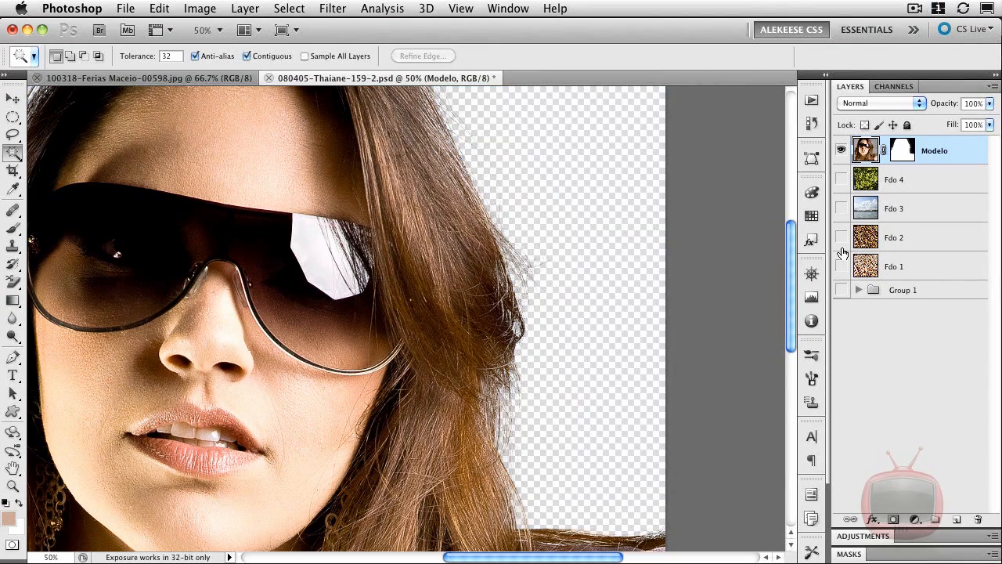
{"action": "left_click", "coordinate": [841, 266]}
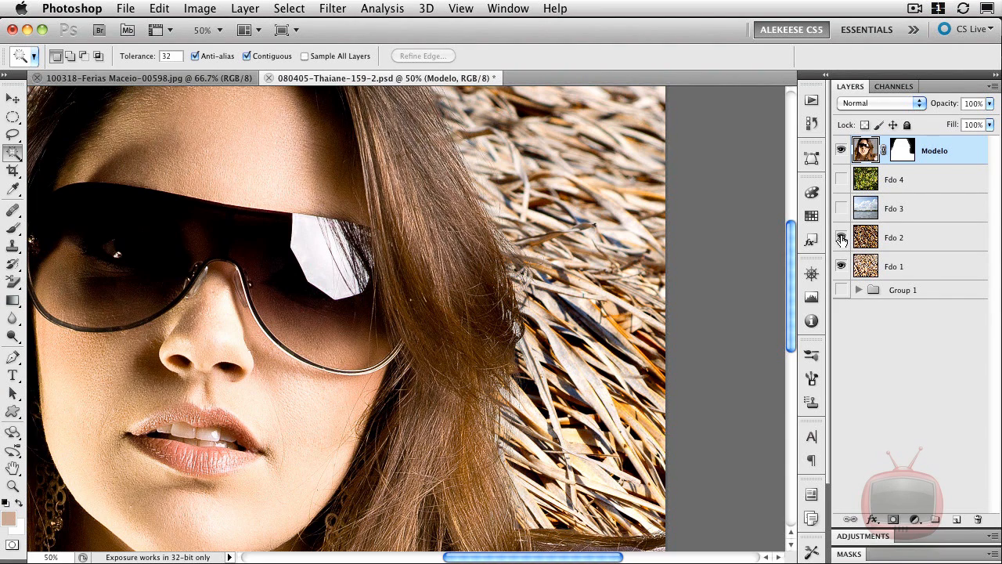
- Compare the masked cutout over the Fdo 2, Fdo 3 and Fdo 4 backgrounds, returning to Fdo 1
{"action": "left_click", "coordinate": [840, 238]}
{"action": "left_click", "coordinate": [841, 208]}
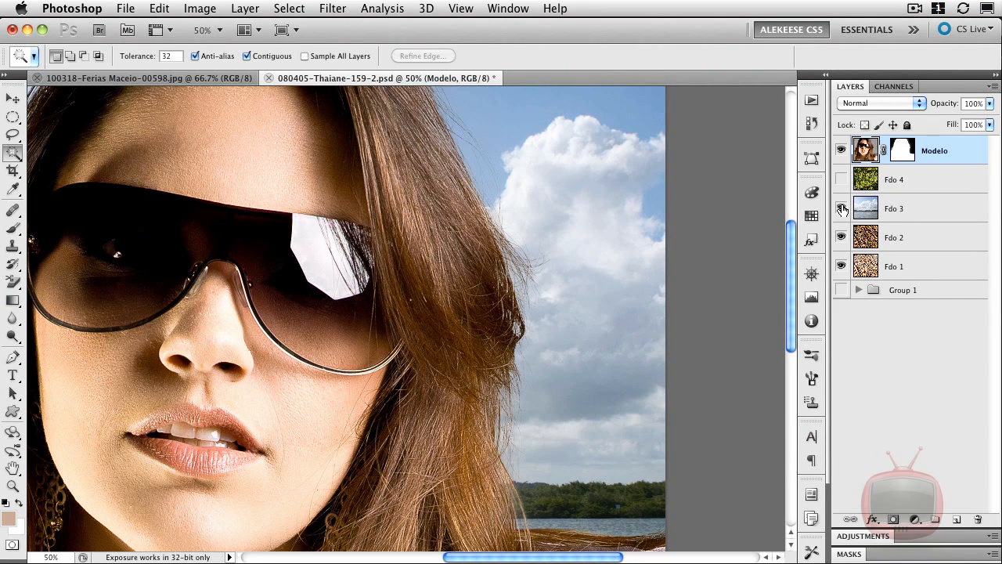
{"action": "left_click", "coordinate": [842, 179]}
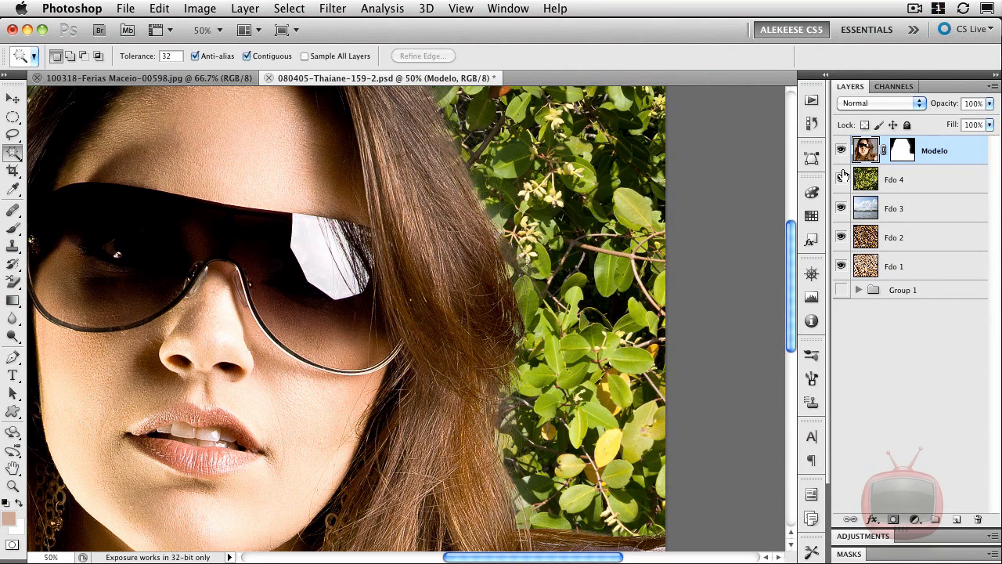
{"action": "left_click", "coordinate": [841, 179]}
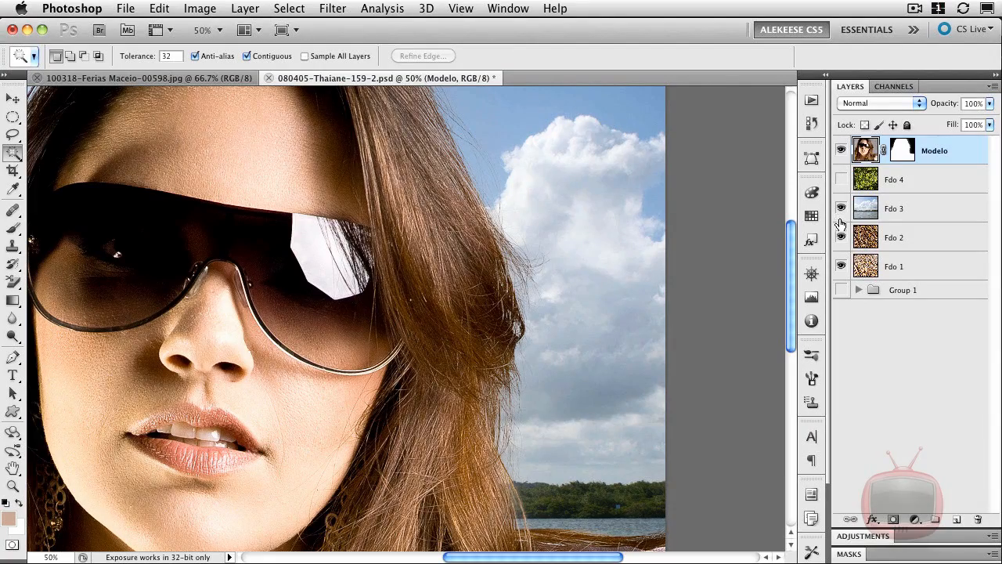
{"action": "left_click", "coordinate": [841, 209]}
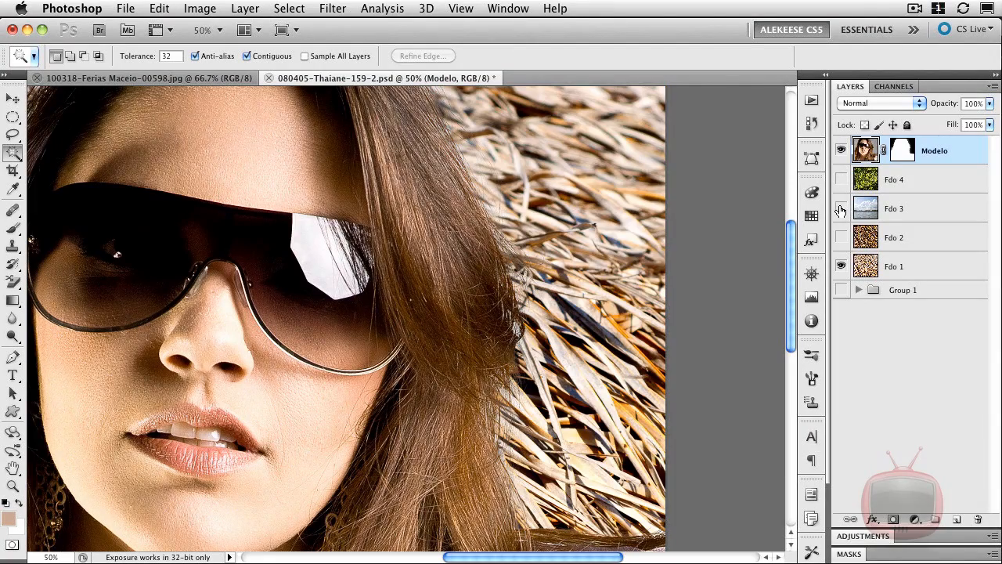
{"action": "left_click", "coordinate": [841, 209]}
{"action": "left_click", "coordinate": [841, 209]}
{"action": "left_click", "coordinate": [841, 209]}
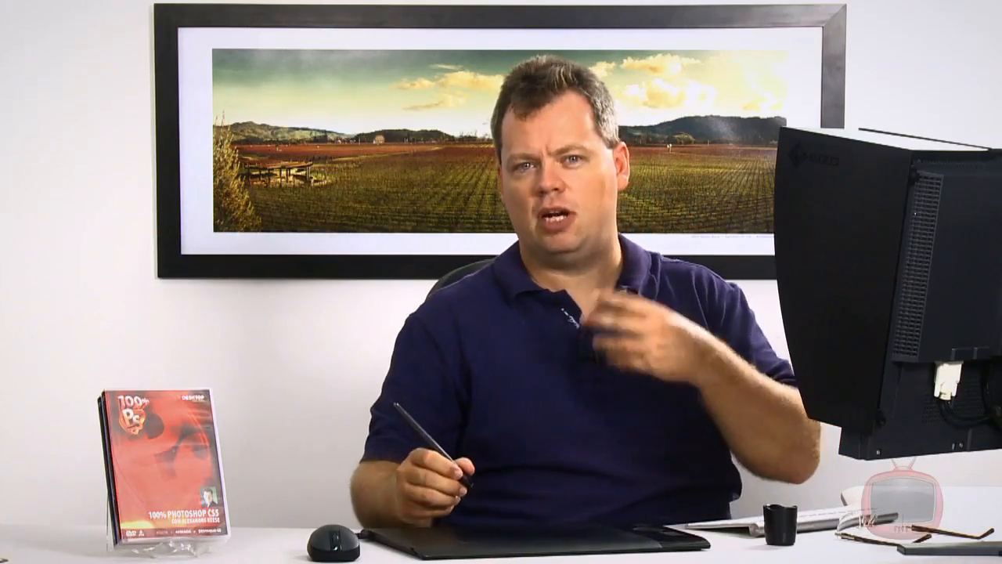
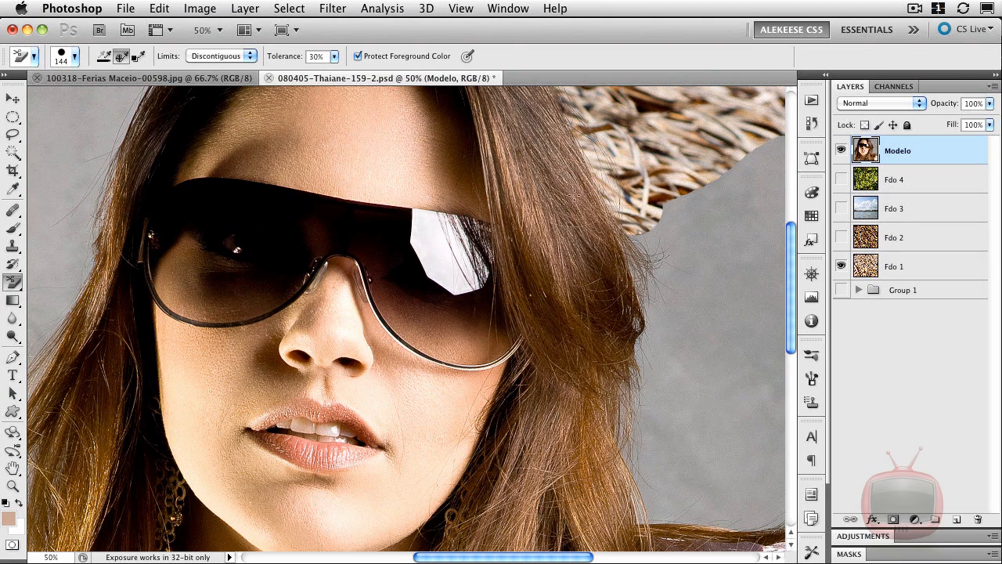
- Try erasing the grey backdrop beside the hair with the Background Eraser at 30% tolerance, and undo it
{"action": "mouse_move", "coordinate": [616, 211]}
{"action": "left_mouse_down"}
{"action": "mouse_move", "coordinate": [657, 264]}
{"action": "mouse_move", "coordinate": [640, 273]}
{"action": "mouse_move", "coordinate": [640, 400]}
{"action": "mouse_move", "coordinate": [653, 414]}
{"action": "mouse_move", "coordinate": [645, 476]}
{"action": "left_mouse_up"}
{"action": "mouse_move", "coordinate": [709, 494]}
{"action": "left_mouse_down"}
{"action": "mouse_move", "coordinate": [767, 501]}
{"action": "mouse_move", "coordinate": [712, 452]}
{"action": "mouse_move", "coordinate": [679, 327]}
{"action": "mouse_move", "coordinate": [683, 186]}
{"action": "mouse_move", "coordinate": [718, 254]}
{"action": "mouse_move", "coordinate": [753, 403]}
{"action": "mouse_move", "coordinate": [712, 335]}
{"action": "mouse_move", "coordinate": [752, 399]}
{"action": "mouse_move", "coordinate": [796, 405]}
{"action": "mouse_move", "coordinate": [757, 243]}
{"action": "mouse_move", "coordinate": [764, 148]}
{"action": "left_mouse_up"}
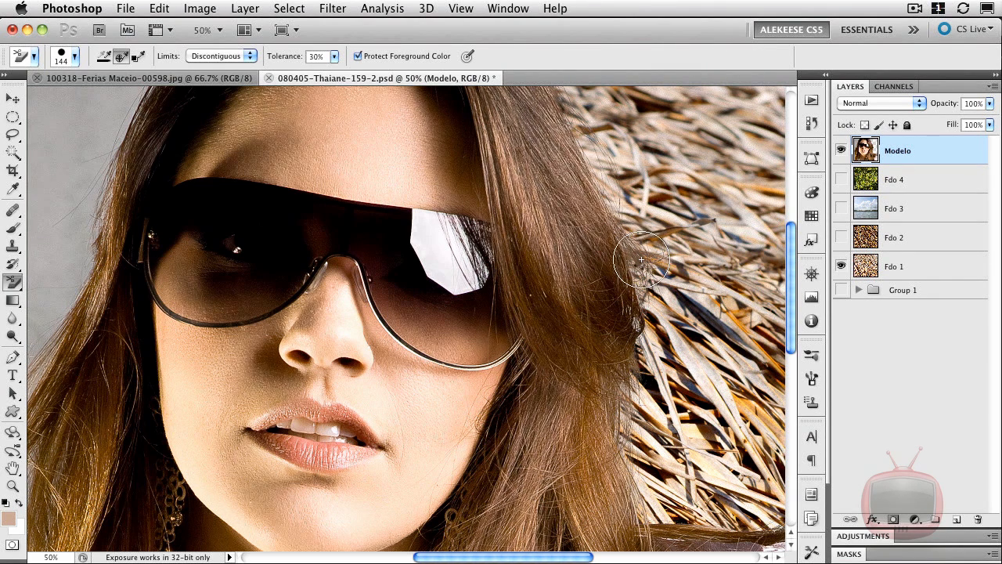
{"action": "key", "text": "super+z"}
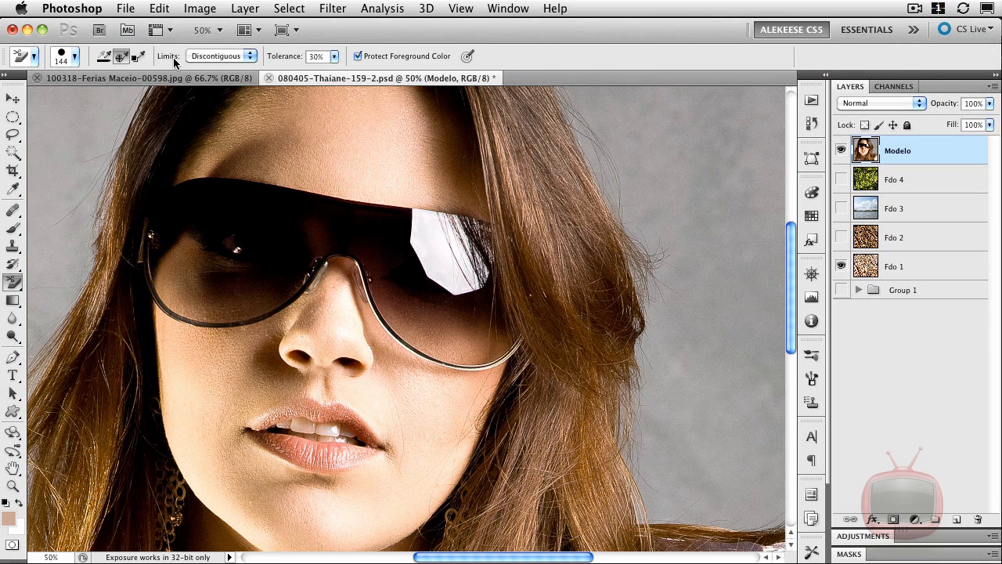
- Keep the eraser limits at Discontiguous, try erasing along the hair edge at 65% tolerance, and undo it
{"action": "left_click", "coordinate": [225, 56]}
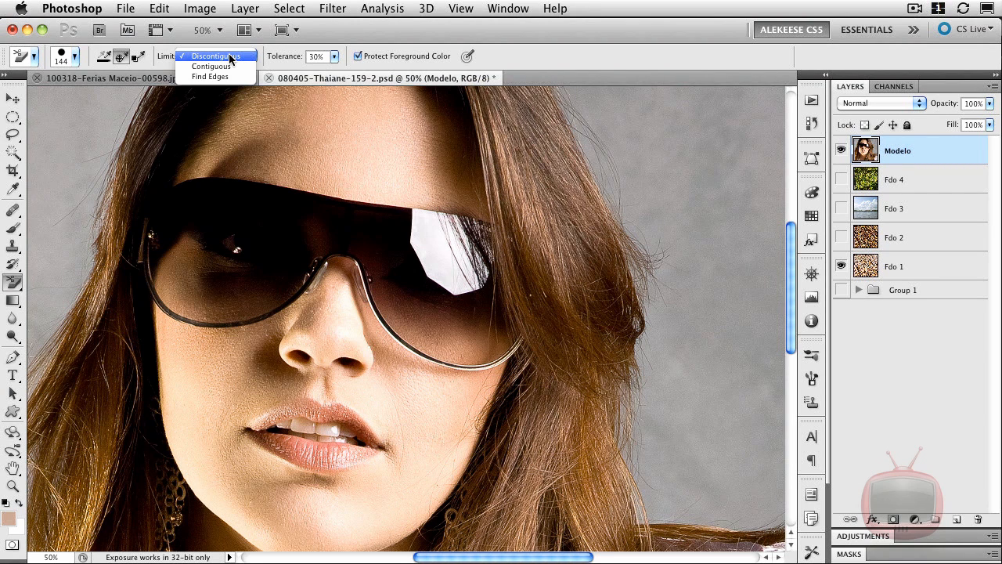
{"action": "left_click", "coordinate": [234, 57]}
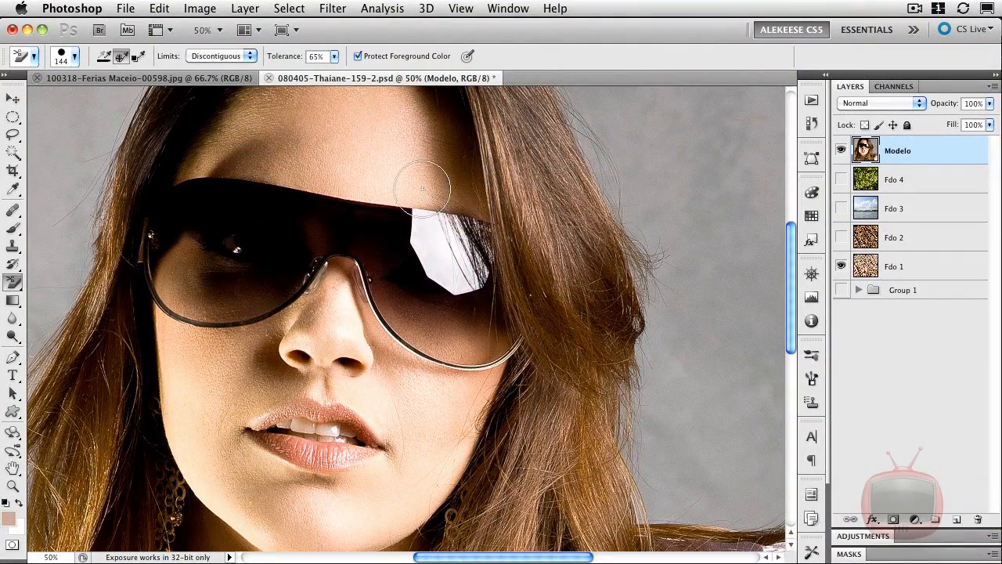
{"action": "left_click_drag", "start_coordinate": [639, 155], "coordinate": [580, 154]}
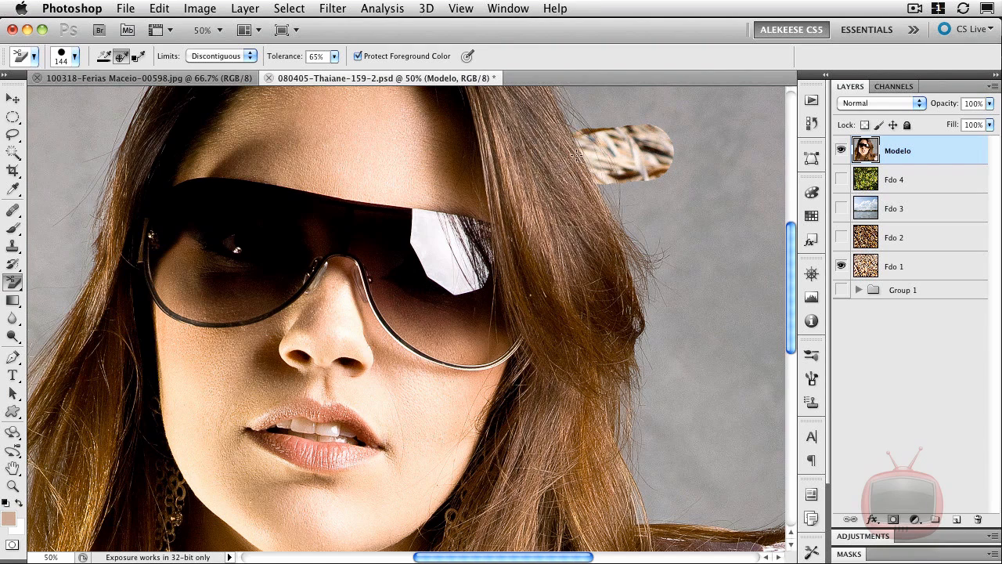
{"action": "mouse_move", "coordinate": [595, 215]}
{"action": "left_mouse_down"}
{"action": "mouse_move", "coordinate": [597, 329]}
{"action": "mouse_move", "coordinate": [595, 194]}
{"action": "mouse_move", "coordinate": [599, 368]}
{"action": "mouse_move", "coordinate": [593, 358]}
{"action": "left_mouse_up"}
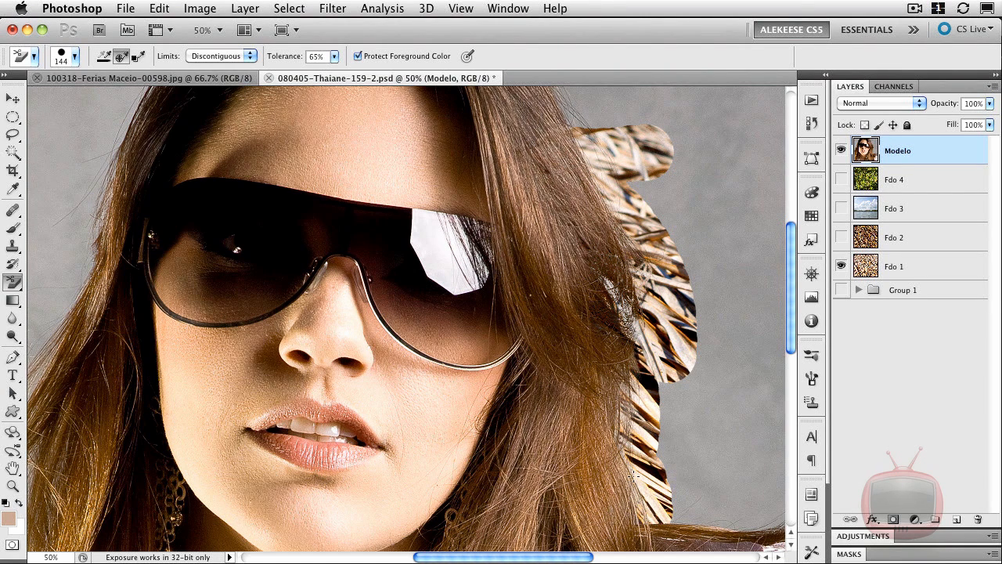
{"action": "key", "text": "super+z"}
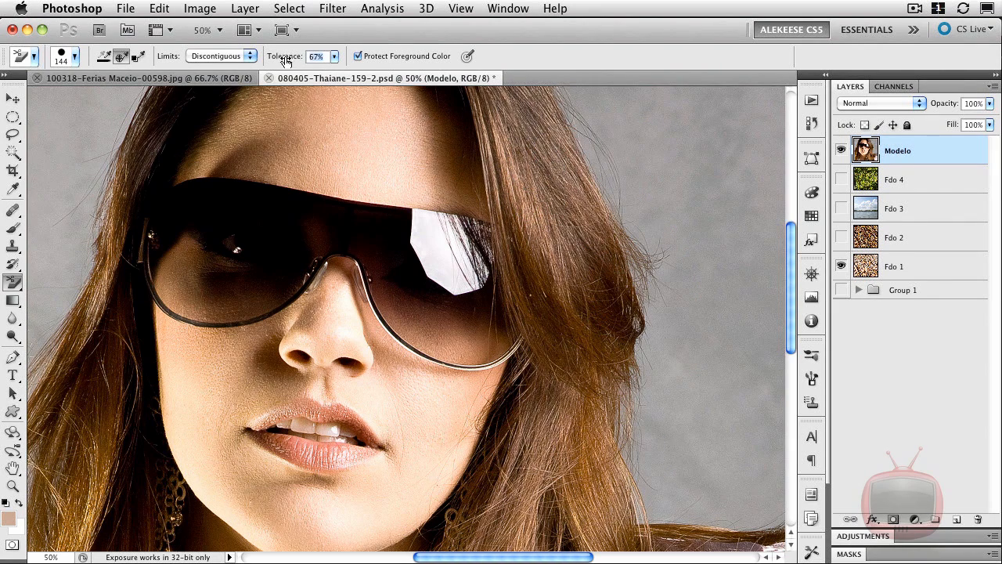
- Try erasing along the same hair edge with the Background Eraser at 100% tolerance, and undo it
{"action": "mouse_move", "coordinate": [599, 108]}
{"action": "left_mouse_down"}
{"action": "mouse_move", "coordinate": [527, 101]}
{"action": "mouse_move", "coordinate": [619, 272]}
{"action": "left_mouse_up"}
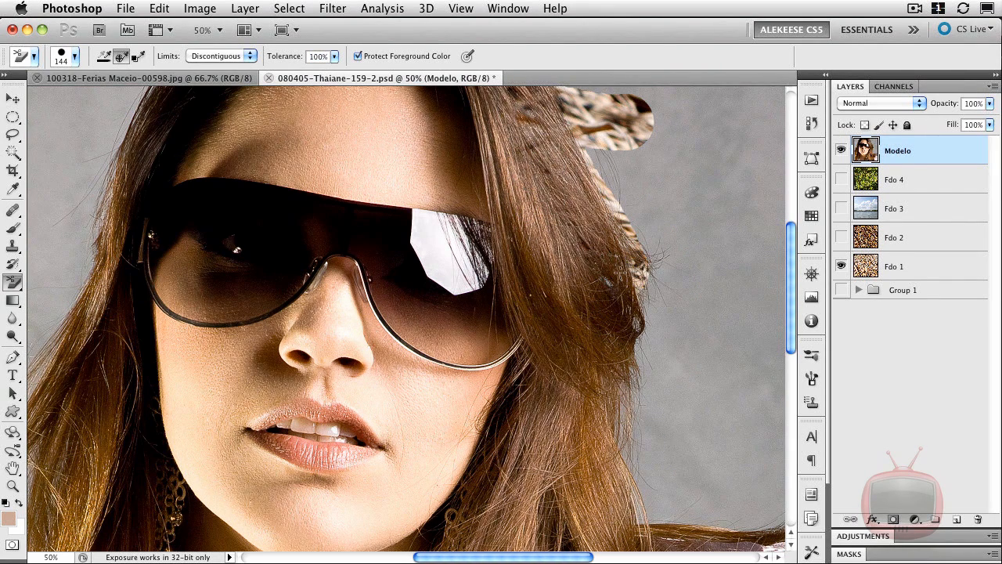
{"action": "mouse_move", "coordinate": [626, 343]}
{"action": "left_mouse_down"}
{"action": "mouse_move", "coordinate": [630, 395]}
{"action": "mouse_move", "coordinate": [593, 348]}
{"action": "left_mouse_up"}
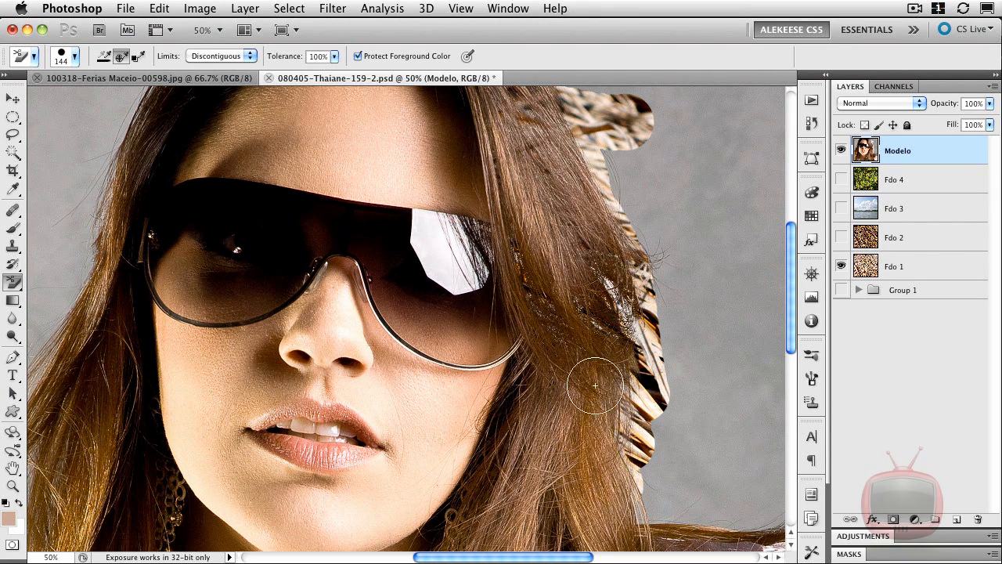
{"action": "key", "text": "super+z"}
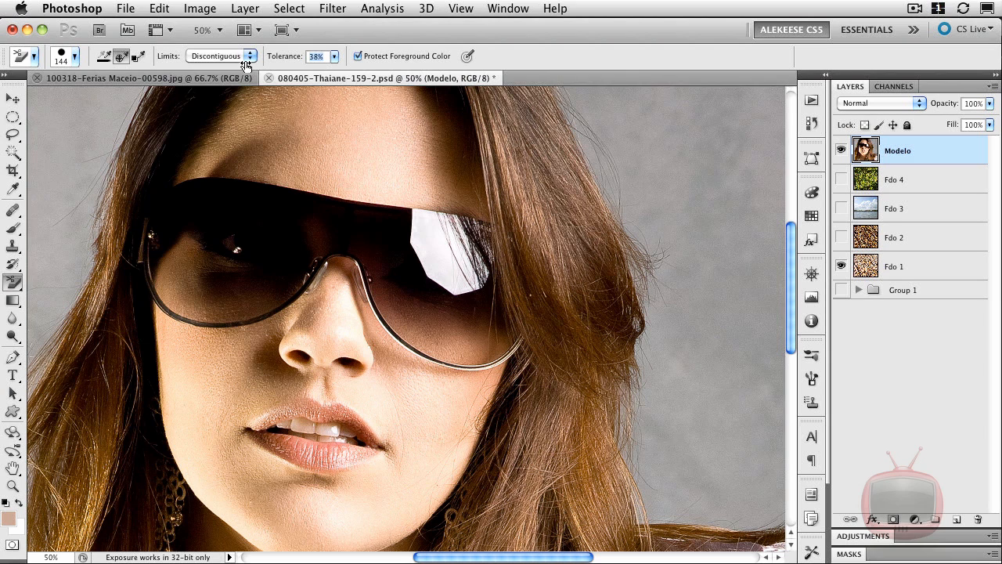
- Erase the grey backdrop on both sides of the model's hair with the Background Eraser at 36% tolerance and Discontiguous limits
{"action": "mouse_move", "coordinate": [629, 152]}
{"action": "left_mouse_down"}
{"action": "mouse_move", "coordinate": [566, 93]}
{"action": "mouse_move", "coordinate": [595, 151]}
{"action": "mouse_move", "coordinate": [548, 77]}
{"action": "mouse_move", "coordinate": [636, 240]}
{"action": "mouse_move", "coordinate": [626, 192]}
{"action": "mouse_move", "coordinate": [645, 301]}
{"action": "mouse_move", "coordinate": [657, 462]}
{"action": "left_mouse_up"}
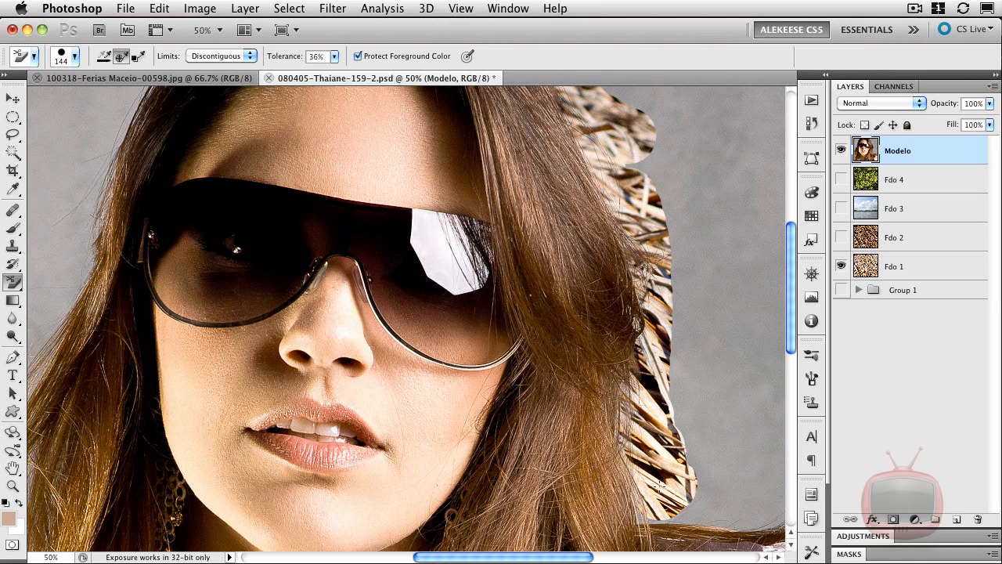
{"action": "mouse_move", "coordinate": [670, 504]}
{"action": "left_mouse_down"}
{"action": "mouse_move", "coordinate": [777, 510]}
{"action": "mouse_move", "coordinate": [775, 448]}
{"action": "mouse_move", "coordinate": [771, 429]}
{"action": "mouse_move", "coordinate": [704, 448]}
{"action": "mouse_move", "coordinate": [683, 338]}
{"action": "mouse_move", "coordinate": [681, 220]}
{"action": "mouse_move", "coordinate": [633, 108]}
{"action": "mouse_move", "coordinate": [604, 97]}
{"action": "mouse_move", "coordinate": [773, 91]}
{"action": "mouse_move", "coordinate": [701, 118]}
{"action": "mouse_move", "coordinate": [748, 433]}
{"action": "mouse_move", "coordinate": [752, 101]}
{"action": "left_mouse_up"}
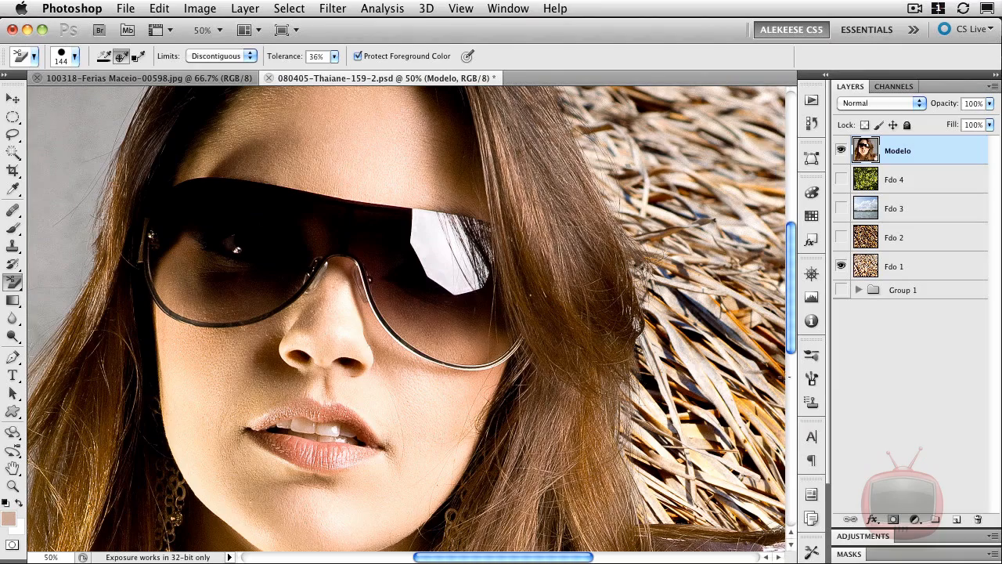
{"action": "left_click_drag", "start_coordinate": [219, 239], "coordinate": [265, 199]}
{"action": "mouse_move", "coordinate": [182, 128]}
{"action": "left_mouse_down"}
{"action": "mouse_move", "coordinate": [243, 91]}
{"action": "mouse_move", "coordinate": [190, 227]}
{"action": "mouse_move", "coordinate": [159, 375]}
{"action": "mouse_move", "coordinate": [126, 429]}
{"action": "mouse_move", "coordinate": [119, 399]}
{"action": "mouse_move", "coordinate": [164, 164]}
{"action": "mouse_move", "coordinate": [191, 104]}
{"action": "mouse_move", "coordinate": [146, 94]}
{"action": "mouse_move", "coordinate": [123, 314]}
{"action": "left_mouse_up"}
{"action": "left_click_drag", "start_coordinate": [184, 429], "coordinate": [211, 256]}
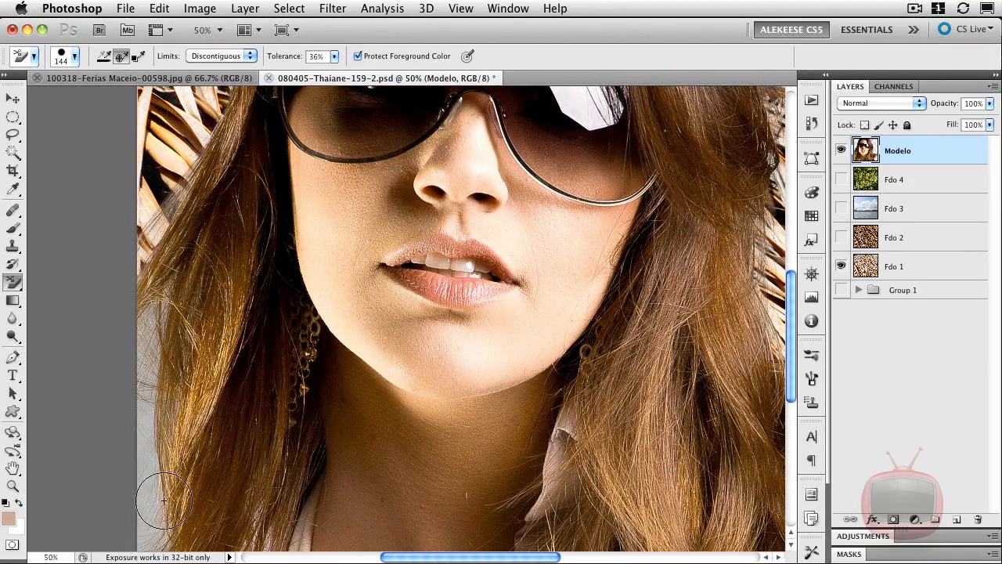
{"action": "left_click_drag", "start_coordinate": [147, 487], "coordinate": [146, 325]}
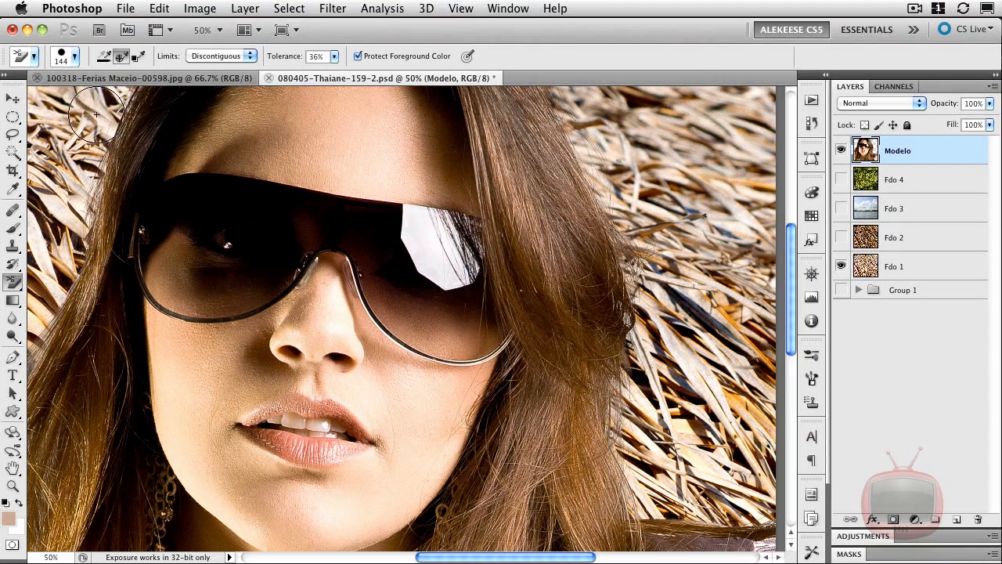
- In 100318-Ferias Maceio-00598.jpg, erase the sky around the middle and lower palm fronds with the Background Eraser at 36% tolerance
{"action": "left_click", "coordinate": [113, 78]}
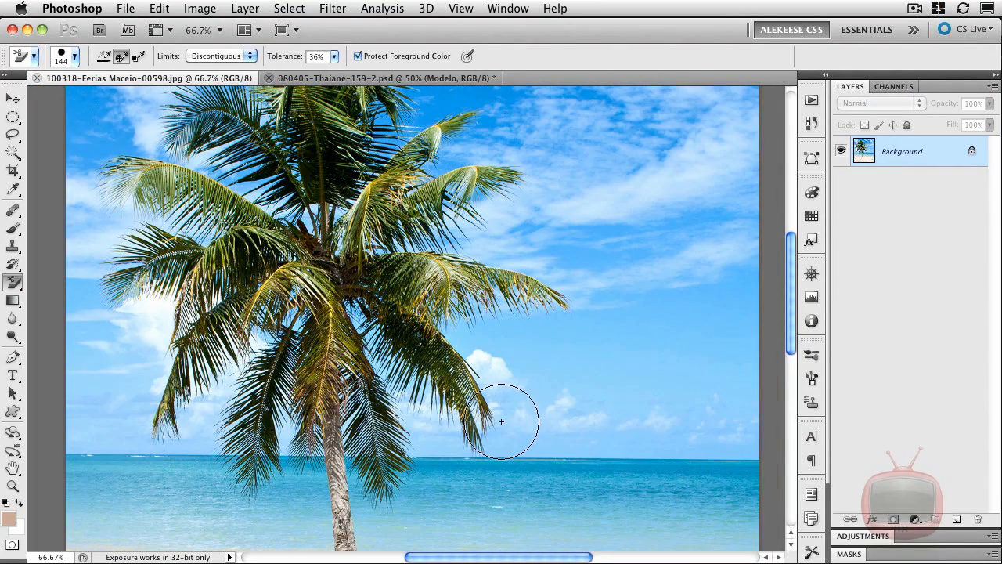
{"action": "key", "text": "super+minus"}
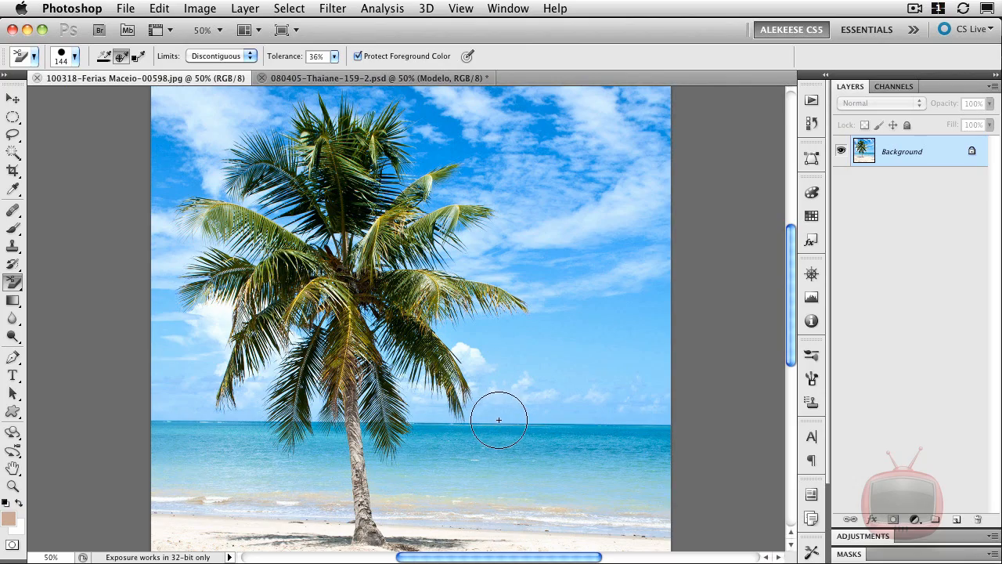
{"action": "key", "text": "super+equal"}
{"action": "key", "text": "super+equal"}
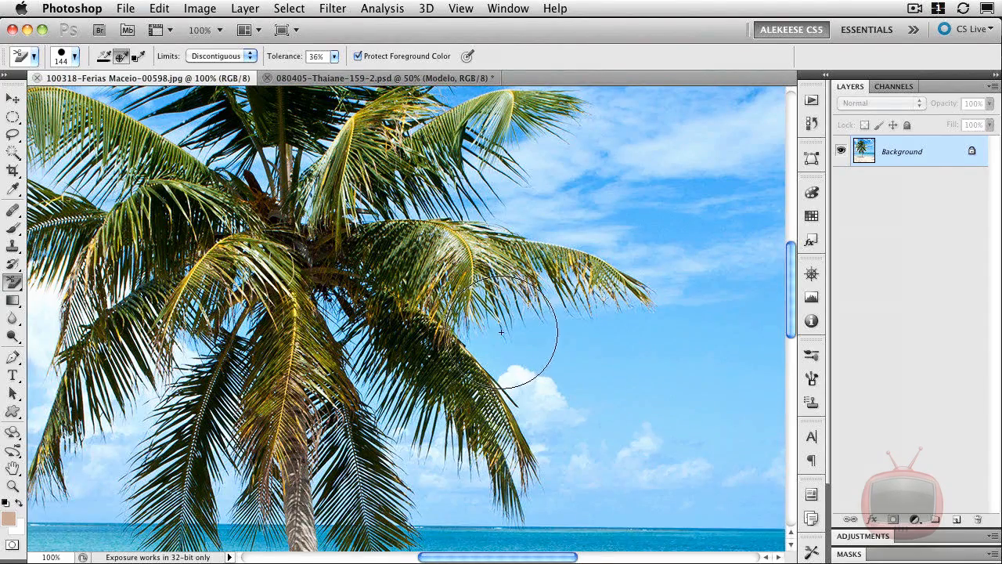
{"action": "mouse_move", "coordinate": [521, 354]}
{"action": "left_mouse_down"}
{"action": "mouse_move", "coordinate": [492, 352]}
{"action": "mouse_move", "coordinate": [473, 327]}
{"action": "mouse_move", "coordinate": [390, 382]}
{"action": "mouse_move", "coordinate": [431, 463]}
{"action": "mouse_move", "coordinate": [495, 466]}
{"action": "mouse_move", "coordinate": [532, 485]}
{"action": "mouse_move", "coordinate": [469, 487]}
{"action": "mouse_move", "coordinate": [440, 432]}
{"action": "mouse_move", "coordinate": [534, 342]}
{"action": "mouse_move", "coordinate": [691, 293]}
{"action": "mouse_move", "coordinate": [489, 215]}
{"action": "mouse_move", "coordinate": [468, 94]}
{"action": "mouse_move", "coordinate": [296, 123]}
{"action": "mouse_move", "coordinate": [165, 109]}
{"action": "left_mouse_up"}
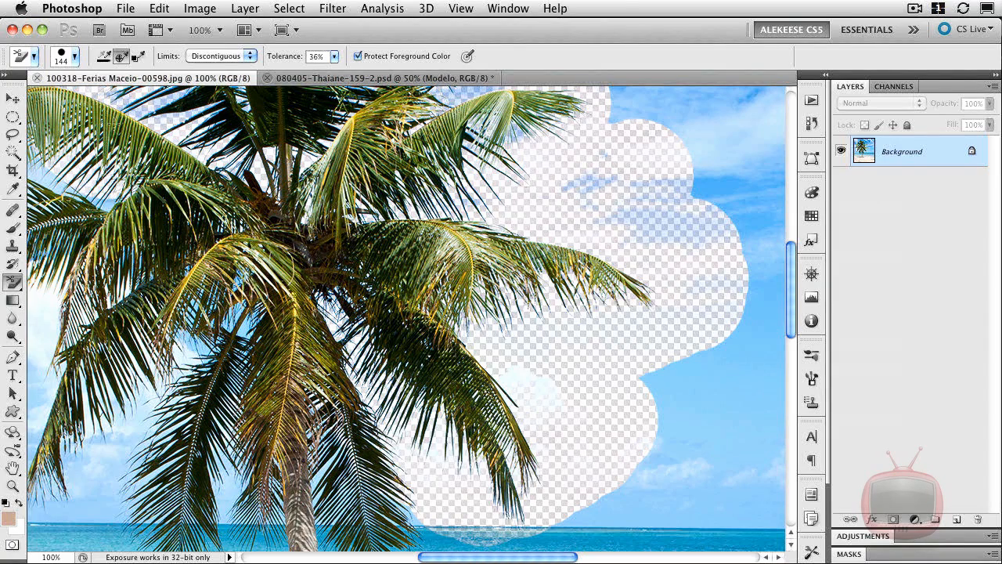
{"action": "mouse_move", "coordinate": [196, 329]}
{"action": "left_mouse_down"}
{"action": "mouse_move", "coordinate": [231, 466]}
{"action": "mouse_move", "coordinate": [415, 532]}
{"action": "mouse_move", "coordinate": [201, 463]}
{"action": "mouse_move", "coordinate": [52, 447]}
{"action": "left_mouse_up"}
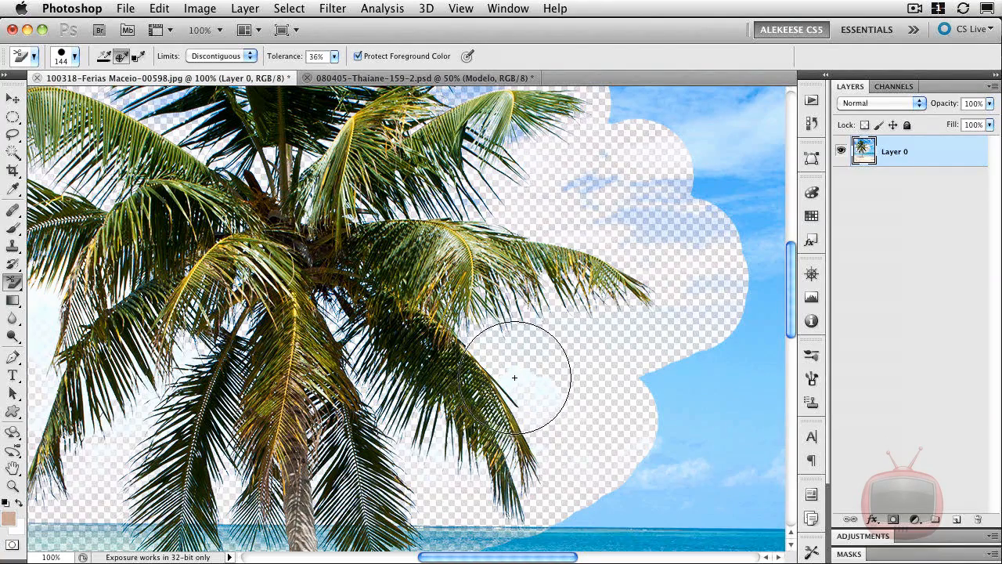
- Erase the cloud remnants beside and between the drooping palm fronds at 300% magnification
{"action": "key", "text": "super+plus"}
{"action": "left_click_drag", "start_coordinate": [636, 368], "coordinate": [563, 245]}
{"action": "key", "text": "super+plus"}
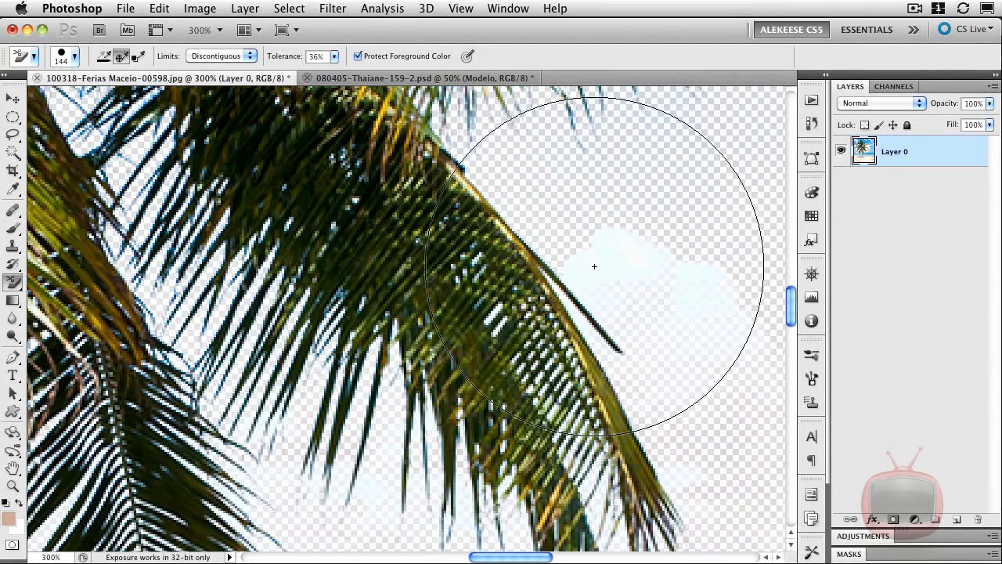
{"action": "left_click", "coordinate": [612, 252]}
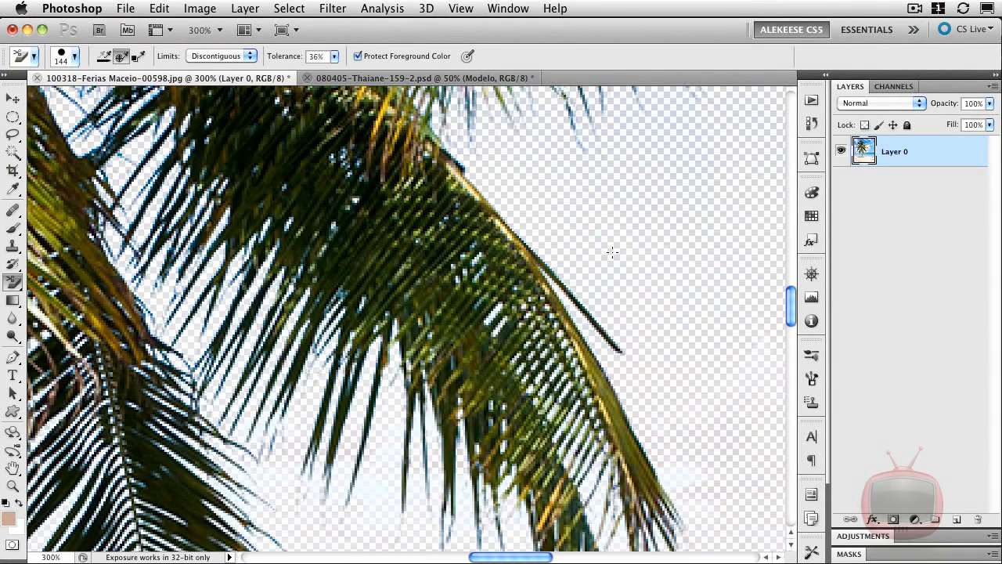
{"action": "mouse_move", "coordinate": [609, 252]}
{"action": "left_mouse_down"}
{"action": "mouse_move", "coordinate": [705, 455]}
{"action": "mouse_move", "coordinate": [461, 475]}
{"action": "left_mouse_up"}
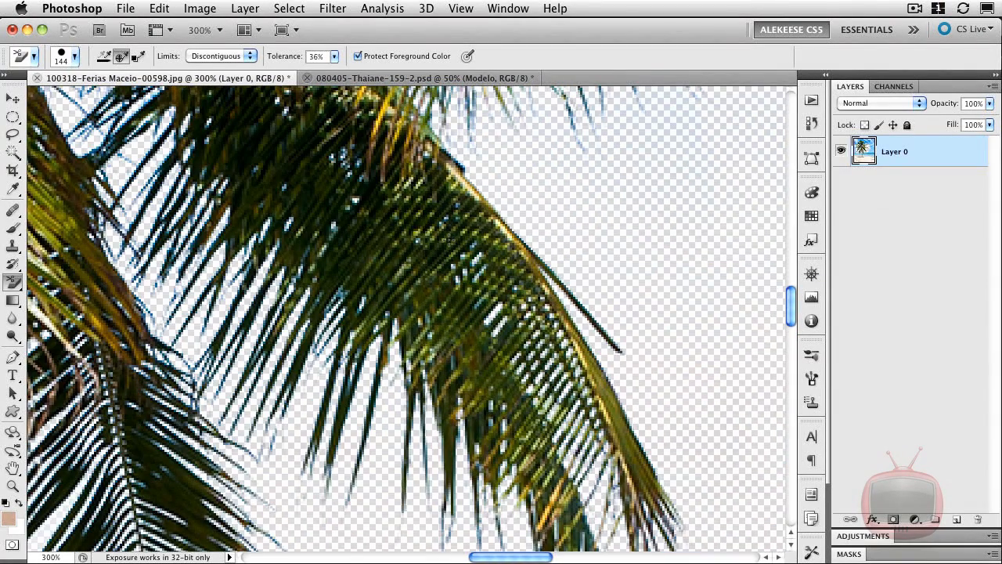
- Erase the sky around the top of the palm's crown and its upper fronds
{"action": "key", "text": "super+minus"}
{"action": "key", "text": "super+minus"}
{"action": "key", "text": "super+minus"}
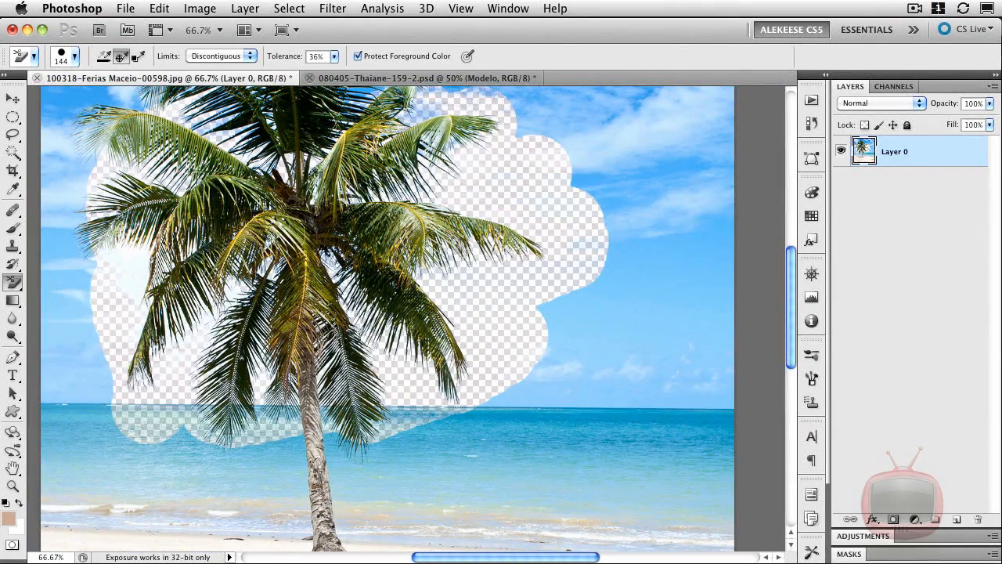
{"action": "left_click_drag", "start_coordinate": [343, 182], "coordinate": [469, 321]}
{"action": "mouse_move", "coordinate": [553, 192]}
{"action": "left_mouse_down"}
{"action": "mouse_move", "coordinate": [689, 227]}
{"action": "mouse_move", "coordinate": [446, 118]}
{"action": "left_mouse_up"}
{"action": "mouse_move", "coordinate": [314, 151]}
{"action": "left_mouse_down"}
{"action": "mouse_move", "coordinate": [243, 172]}
{"action": "mouse_move", "coordinate": [224, 298]}
{"action": "left_mouse_up"}
{"action": "mouse_move", "coordinate": [384, 101]}
{"action": "left_mouse_down"}
{"action": "mouse_move", "coordinate": [364, 160]}
{"action": "mouse_move", "coordinate": [340, 188]}
{"action": "mouse_move", "coordinate": [204, 245]}
{"action": "mouse_move", "coordinate": [223, 287]}
{"action": "left_mouse_up"}
{"action": "mouse_move", "coordinate": [220, 327]}
{"action": "left_mouse_down"}
{"action": "mouse_move", "coordinate": [200, 368]}
{"action": "mouse_move", "coordinate": [209, 293]}
{"action": "left_mouse_up"}
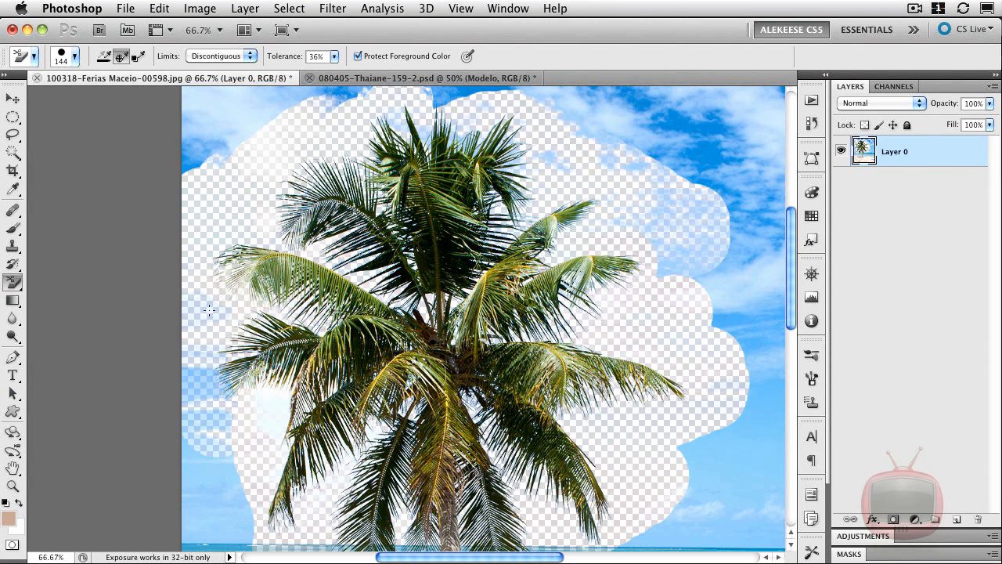
- Erase the remaining semi-transparent sky patches beside the outer fronds on both sides of the palm
{"action": "left_click_drag", "start_coordinate": [204, 384], "coordinate": [222, 467]}
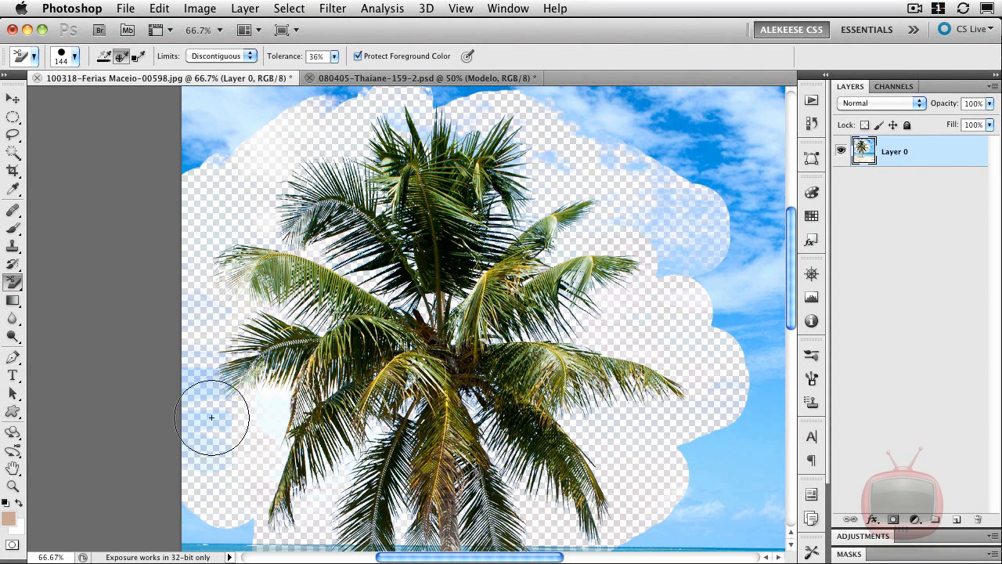
{"action": "mouse_move", "coordinate": [212, 423]}
{"action": "left_mouse_down"}
{"action": "mouse_move", "coordinate": [194, 366]}
{"action": "mouse_move", "coordinate": [198, 329]}
{"action": "left_mouse_up"}
{"action": "left_click_drag", "start_coordinate": [271, 434], "coordinate": [275, 422]}
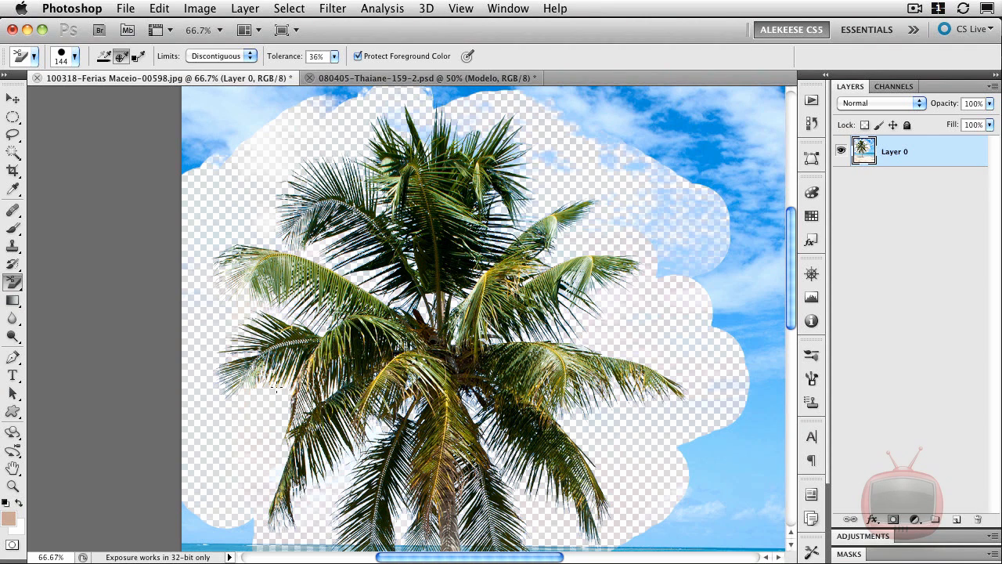
{"action": "mouse_move", "coordinate": [248, 153]}
{"action": "left_mouse_down"}
{"action": "mouse_move", "coordinate": [235, 129]}
{"action": "mouse_move", "coordinate": [220, 142]}
{"action": "left_mouse_up"}
{"action": "left_click_drag", "start_coordinate": [683, 262], "coordinate": [580, 191]}
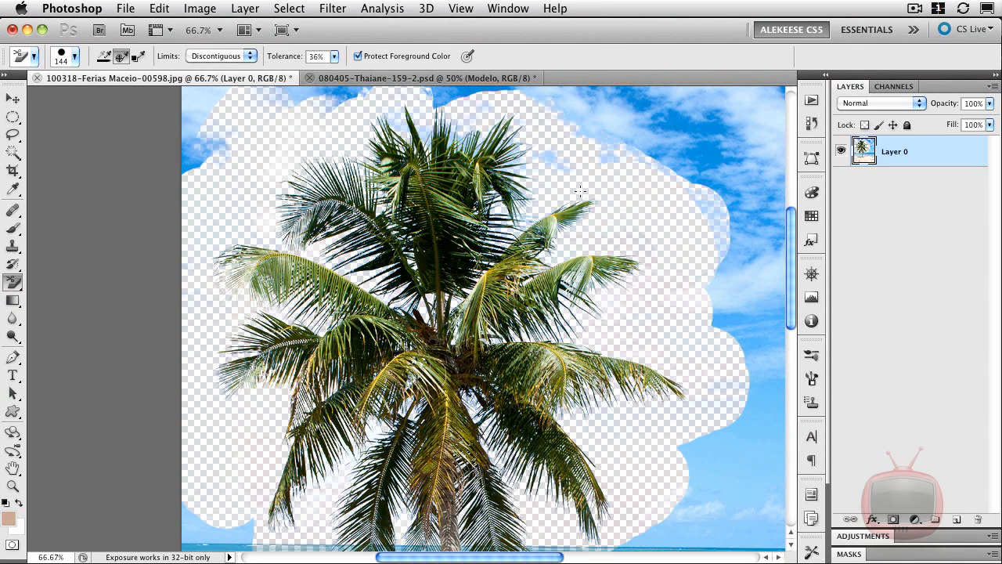